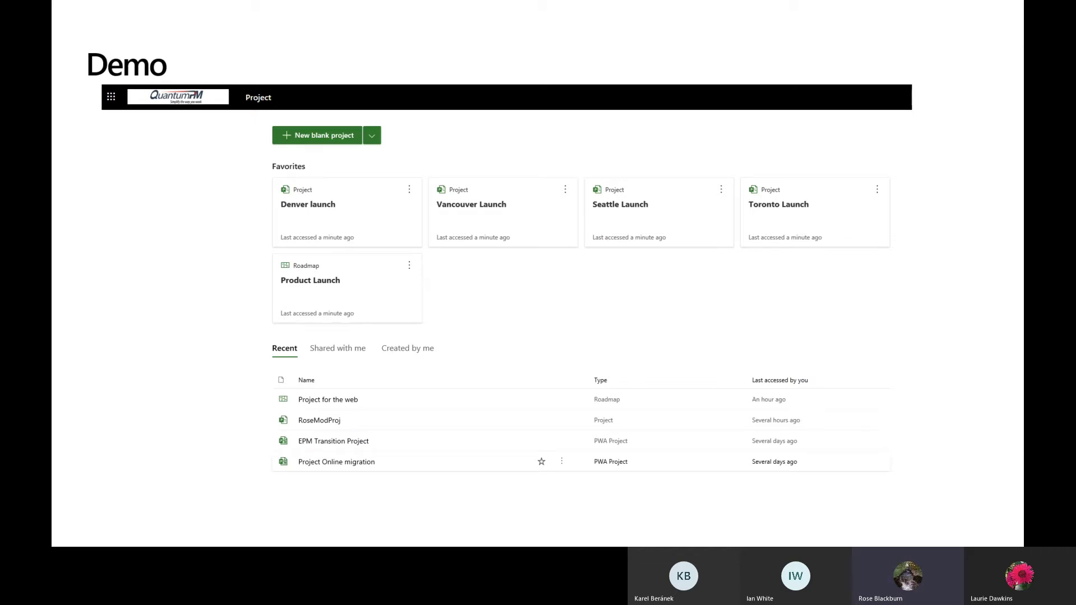
# Switch to the browser and review the Project home page's creation options and recent items, plus the Product Launch roadmap
pyautogui.hotkey('alt', 'Tab')
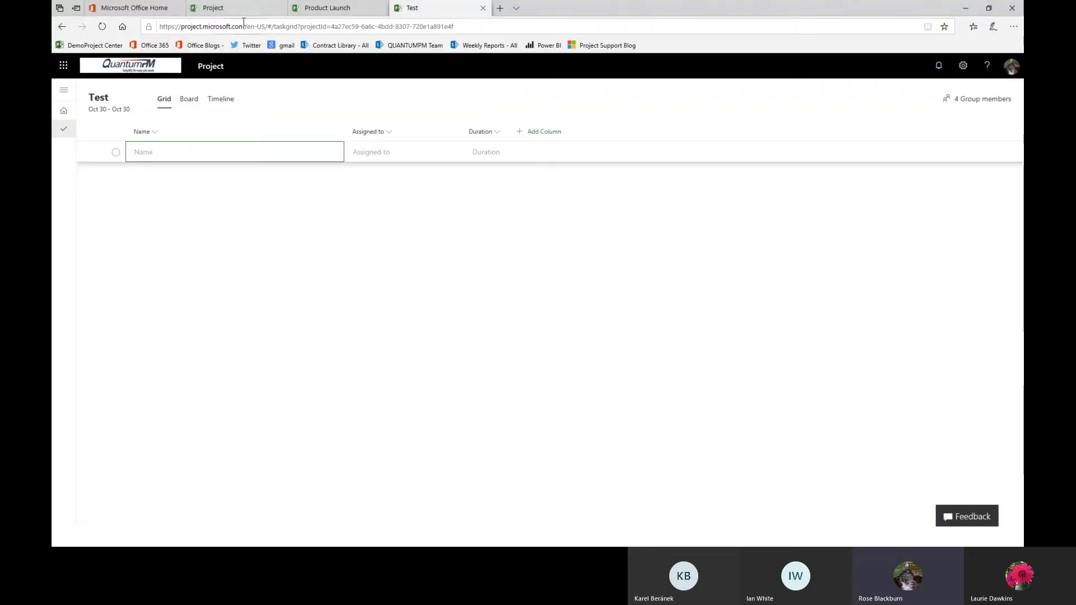
pyautogui.click(233, 9)
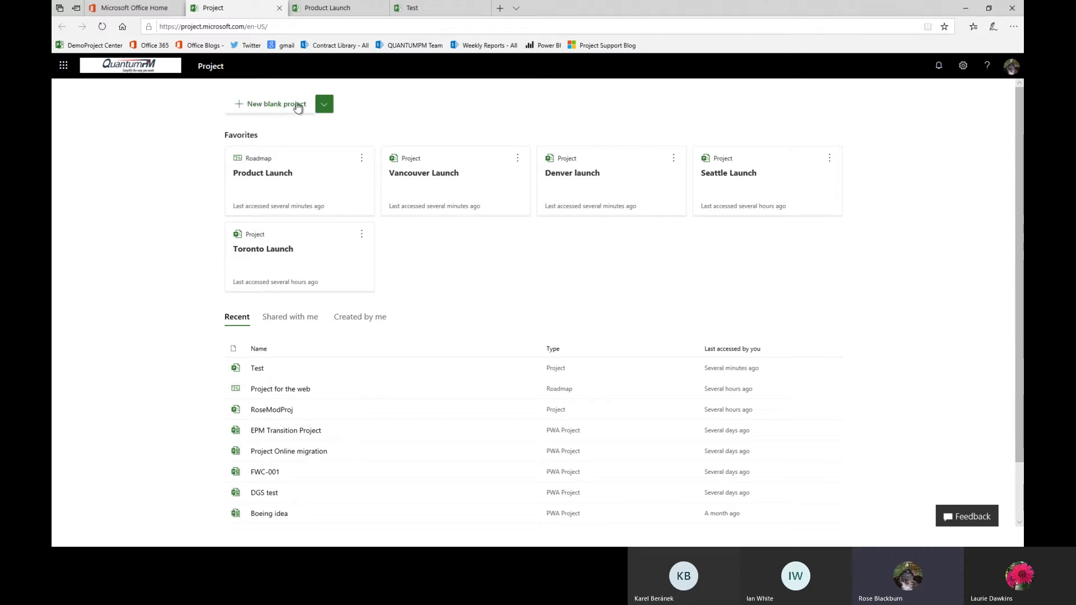
pyautogui.click(326, 106)
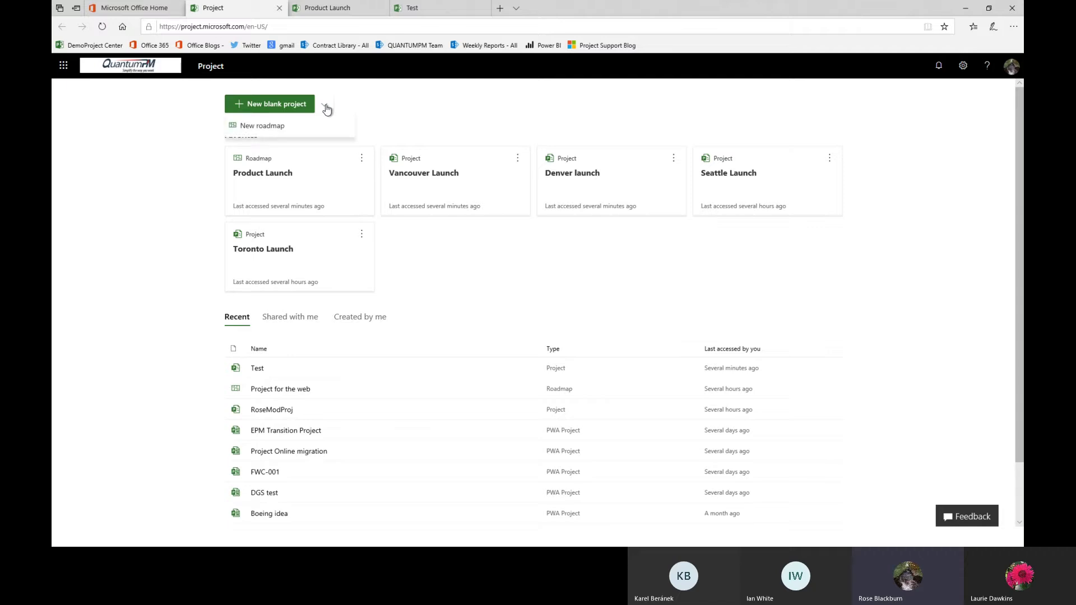
pyautogui.click(150, 172)
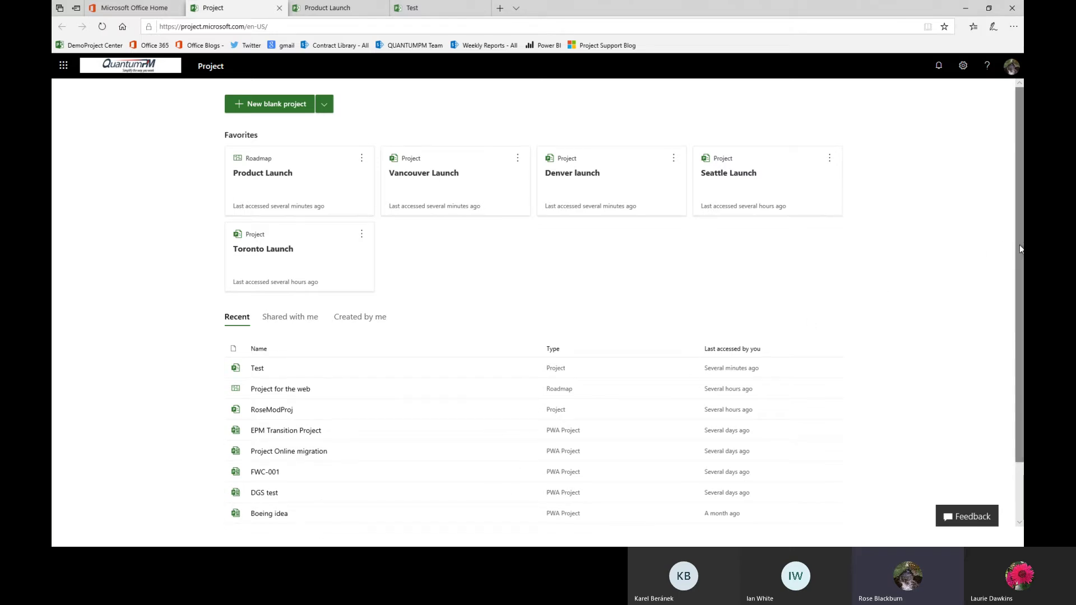
pyautogui.scroll(-1, 1020, 248)
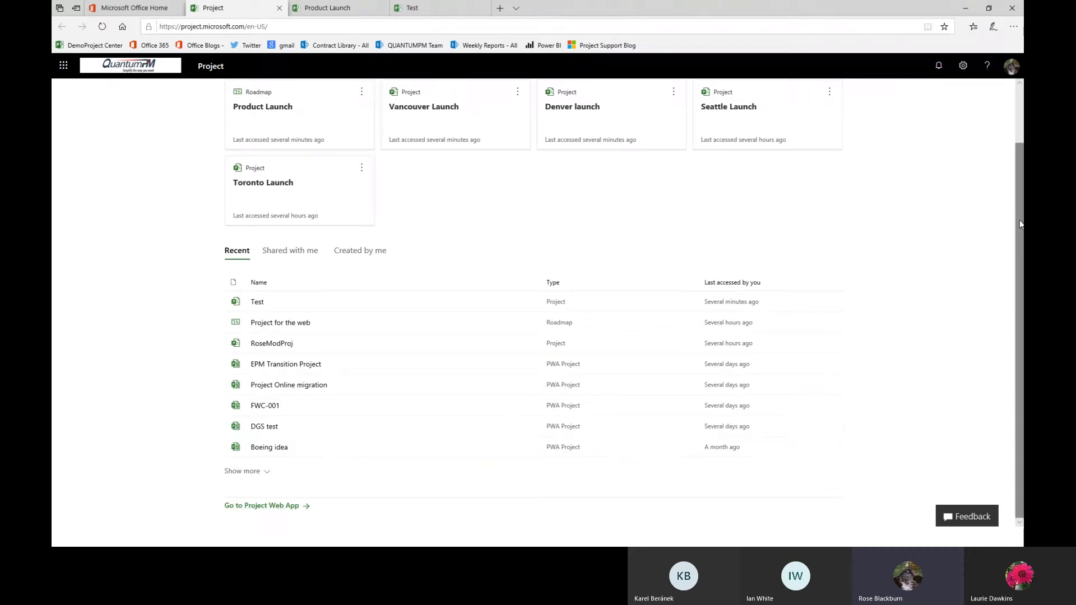
pyautogui.scroll(1, 1019, 224)
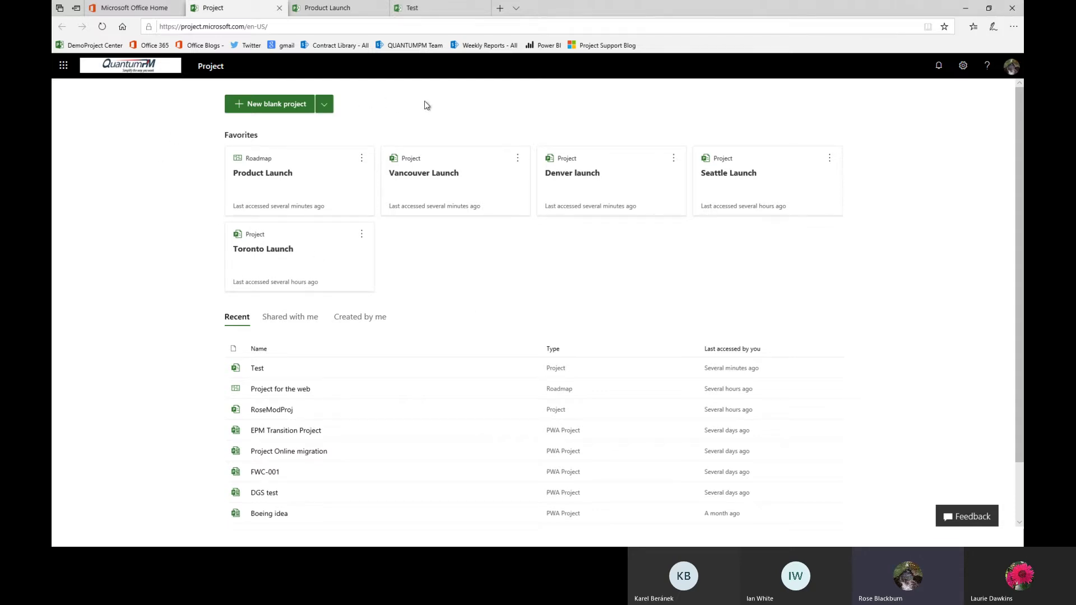
pyautogui.click(348, 10)
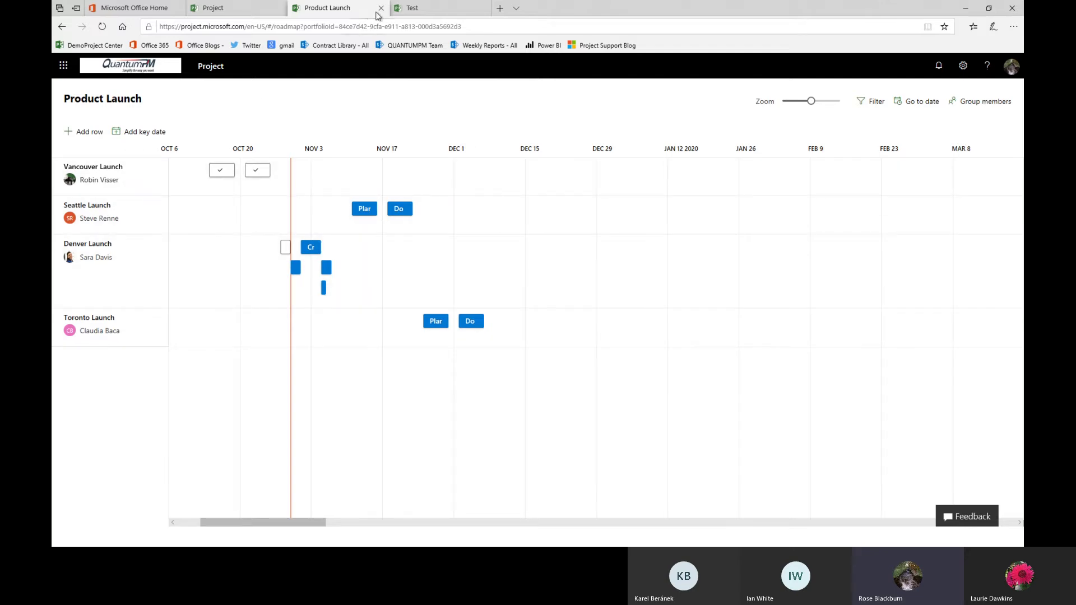
pyautogui.moveTo(455, 15)
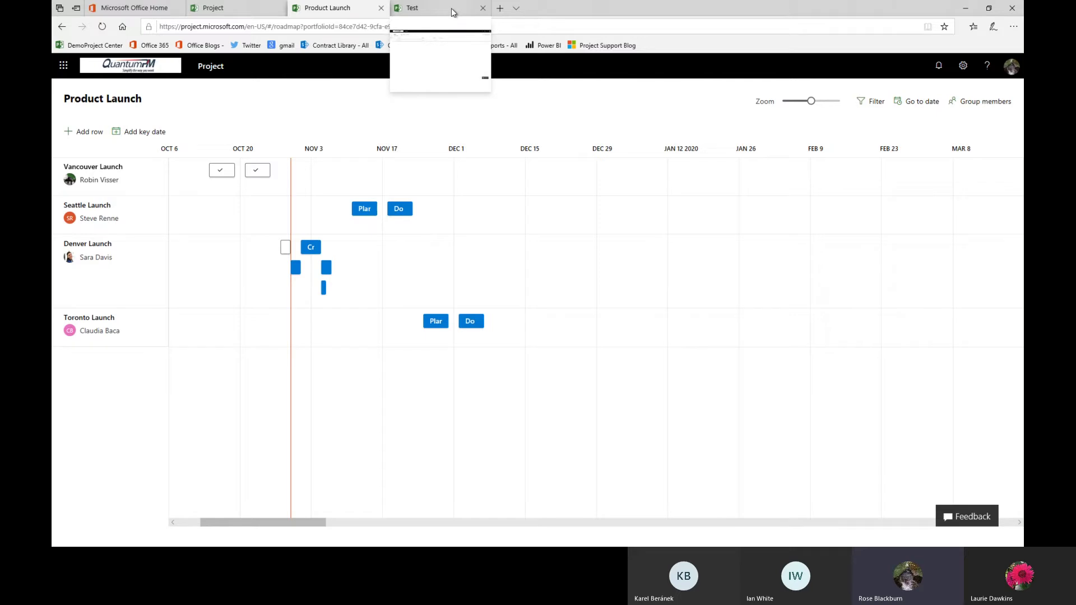
# In the Test project grid, create task t1 for 2 days, assign it to the first suggested team member, and add a % complete column
pyautogui.click(452, 8)
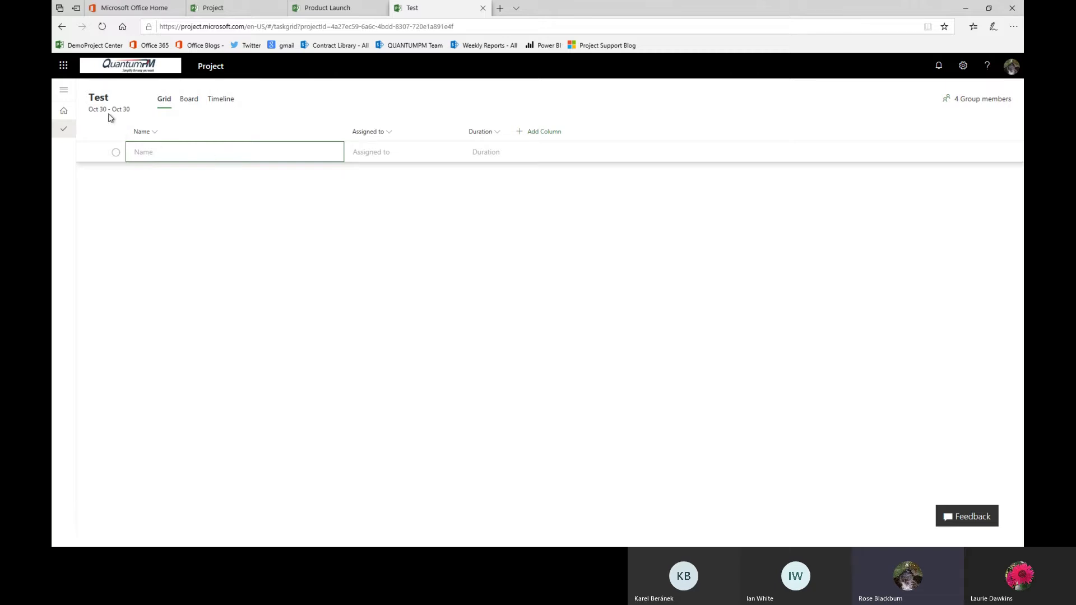
pyautogui.click(166, 154)
pyautogui.write('t1')
pyautogui.click(371, 152)
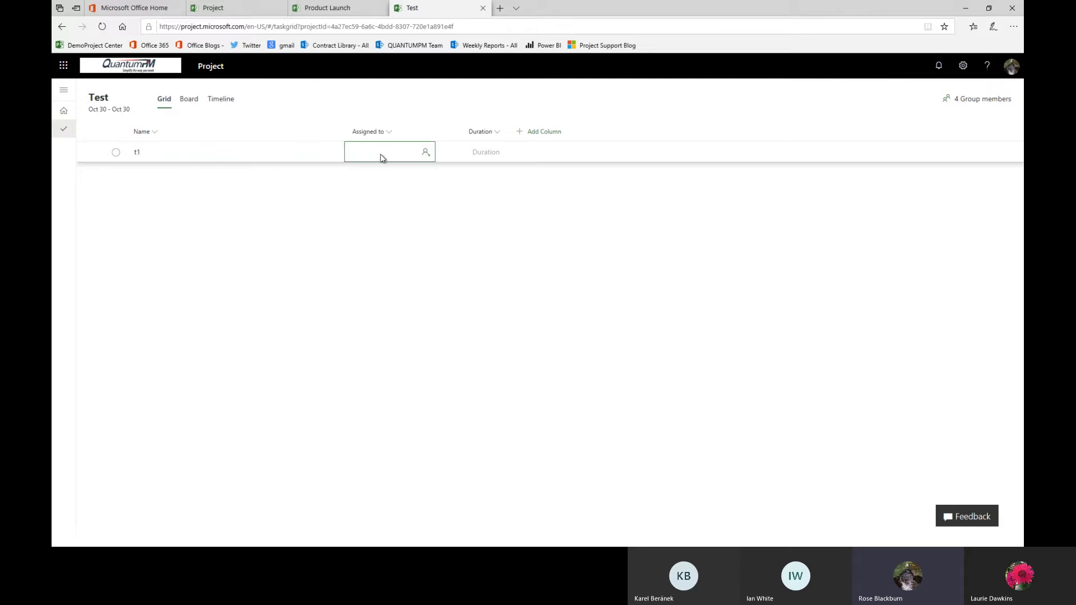
pyautogui.click(426, 154)
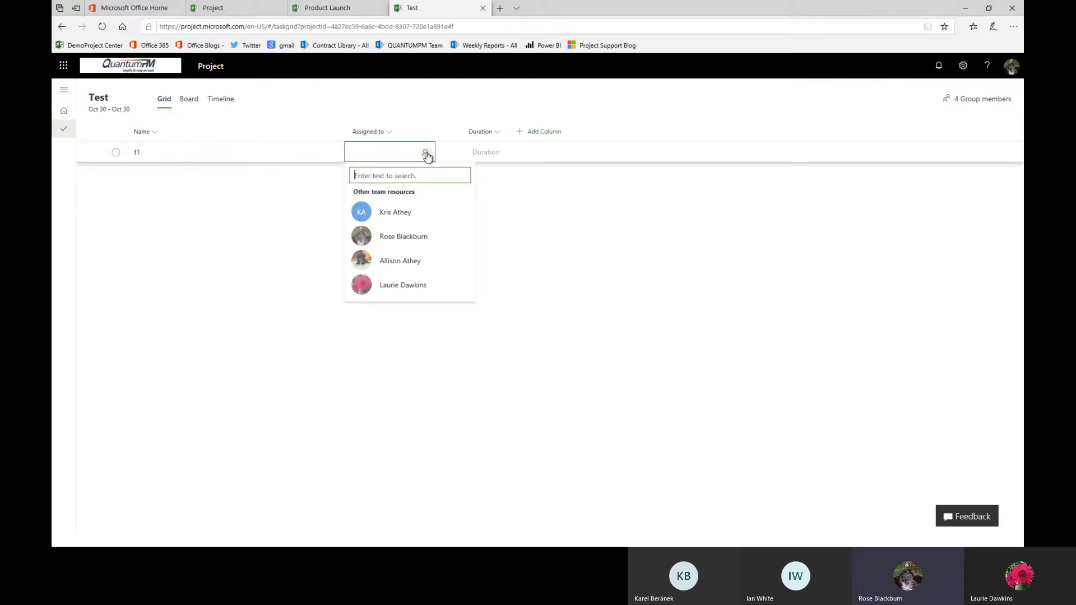
pyautogui.click(394, 215)
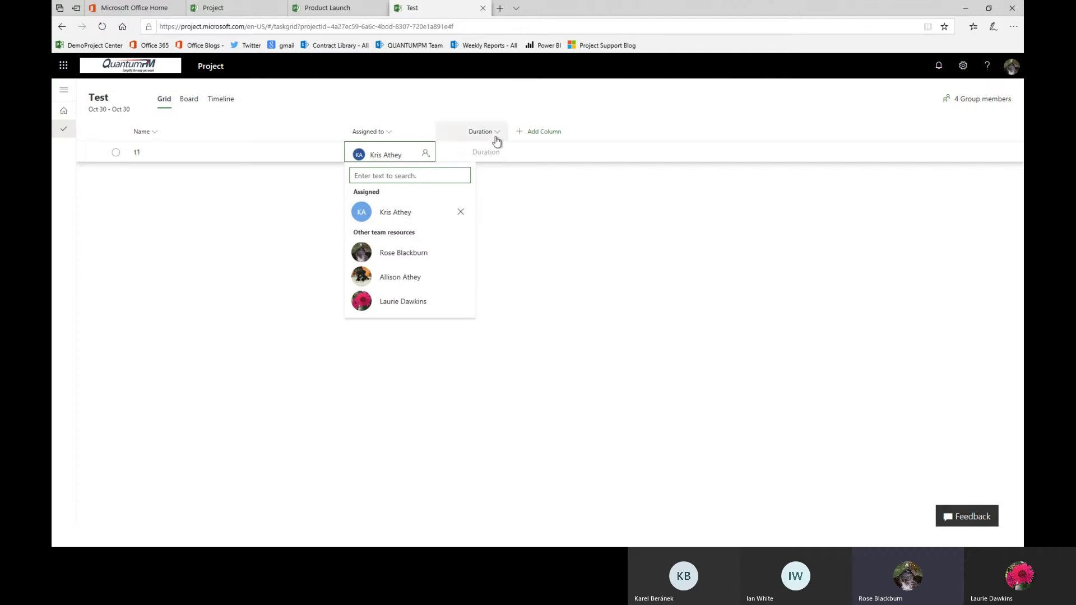
pyautogui.click(483, 160)
pyautogui.write('2')
pyautogui.click(529, 138)
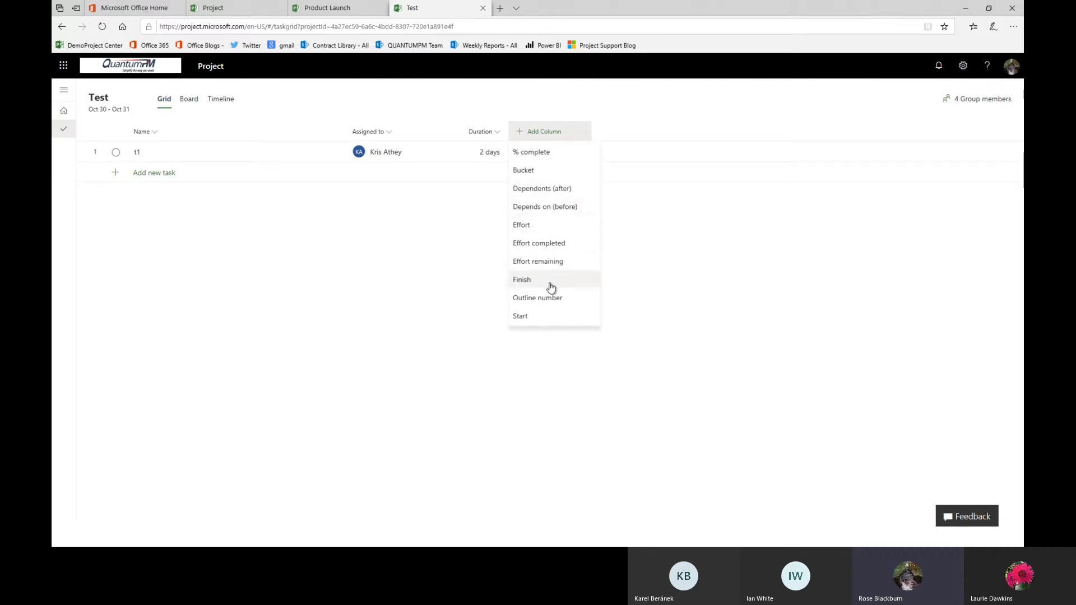
pyautogui.click(542, 153)
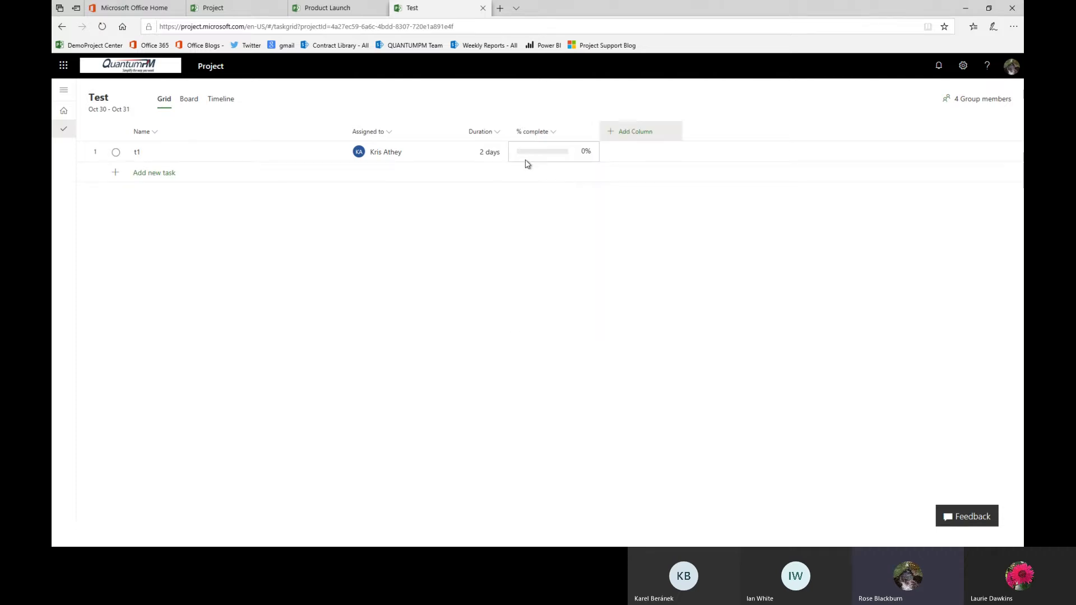
# Add a second task t2 to the Test project, assign it to the signed-in team member, and set its duration to 4 days
pyautogui.click(161, 178)
pyautogui.write('t')
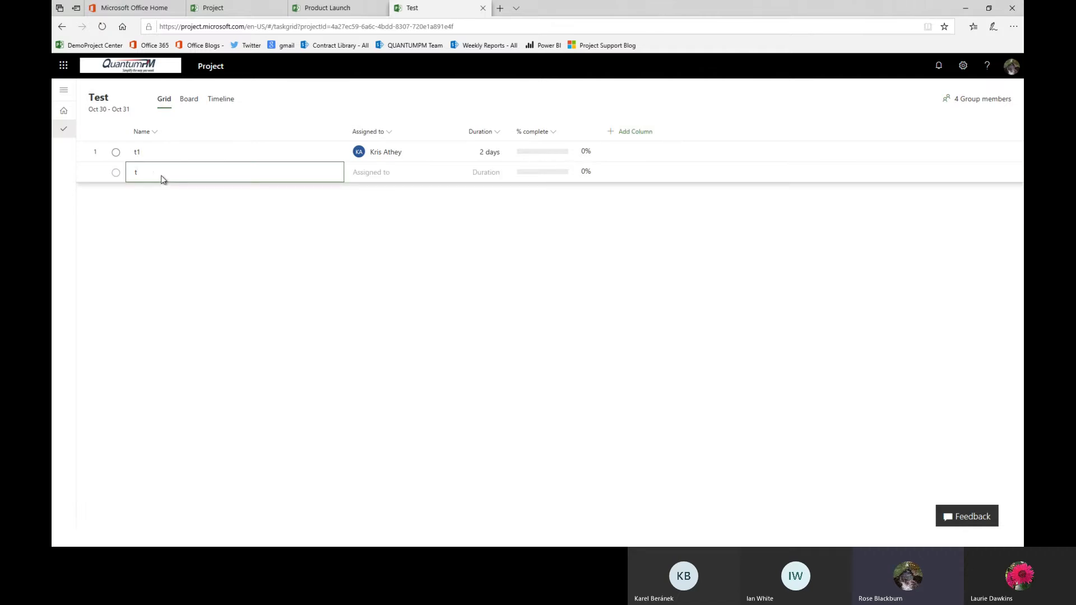
pyautogui.write('2')
pyautogui.click(371, 173)
pyautogui.click(417, 176)
pyautogui.click(396, 233)
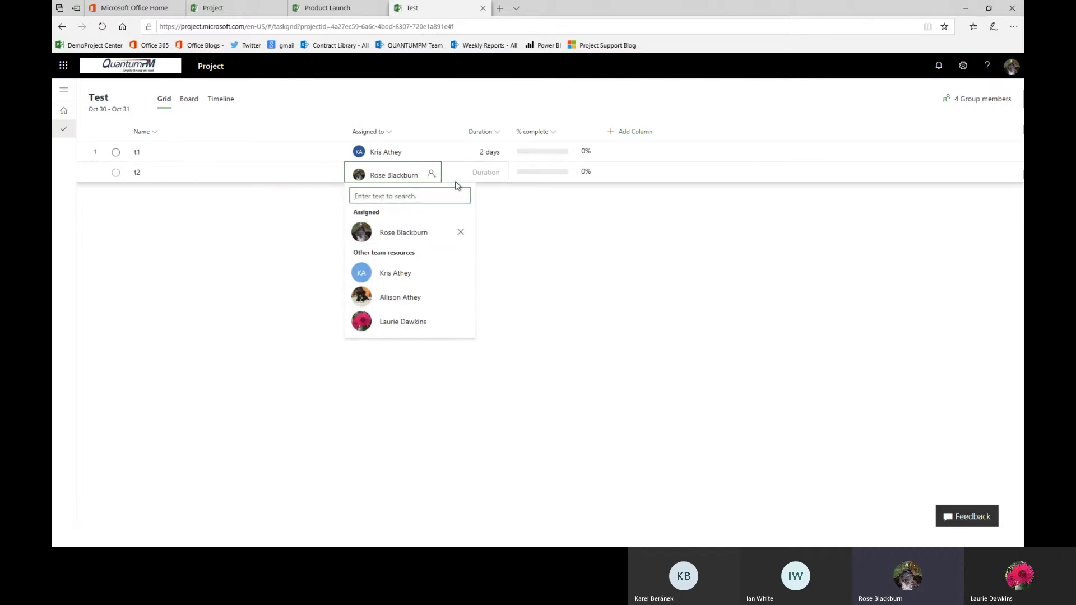
pyautogui.click(482, 172)
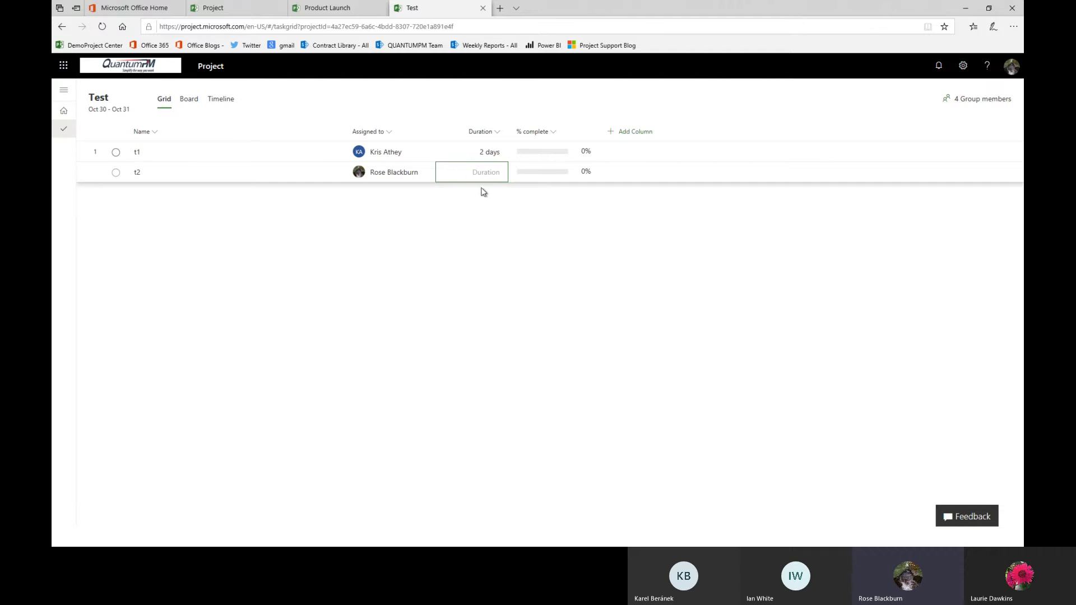
pyautogui.write('4')
pyautogui.press('Return')
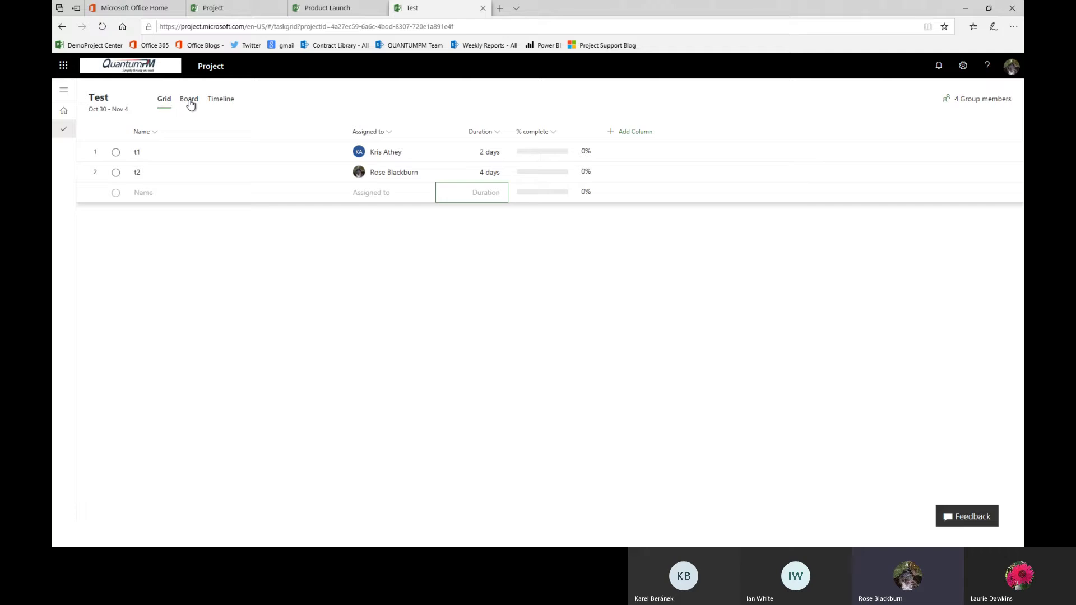
# Examine the Test project's tasks on the board, its grouping options, and the task bars on the timeline
pyautogui.click(189, 101)
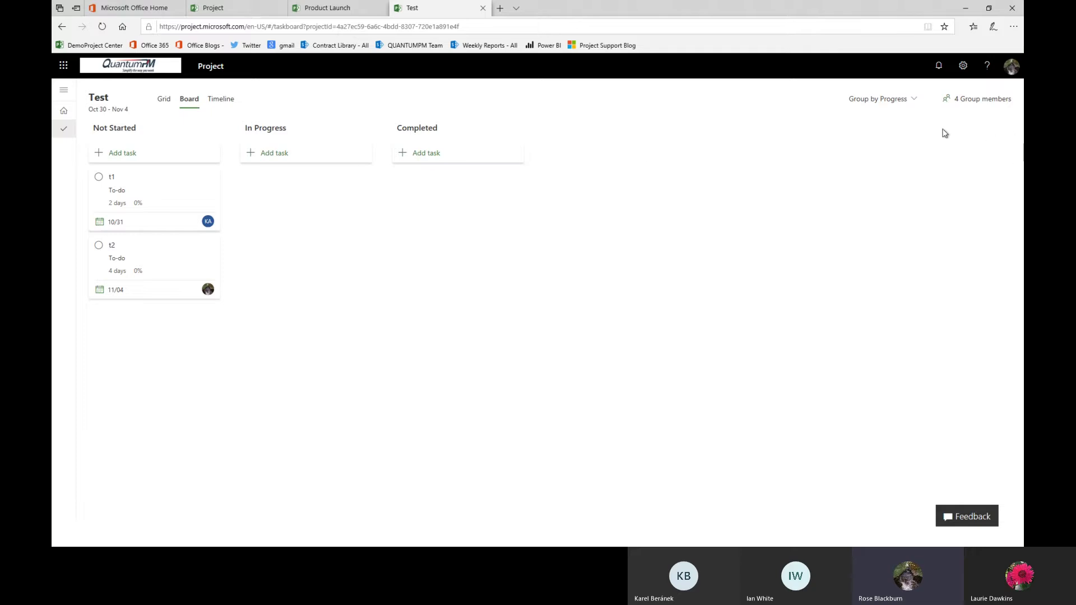
pyautogui.click(913, 103)
pyautogui.click(220, 100)
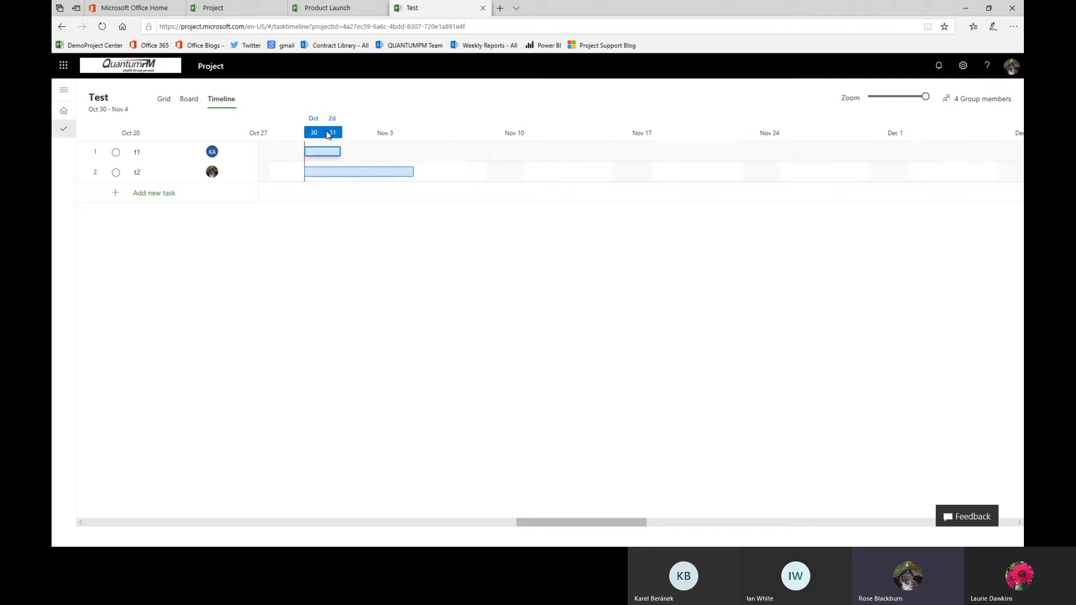
pyautogui.moveTo(347, 151); pyautogui.dragTo(333, 168)
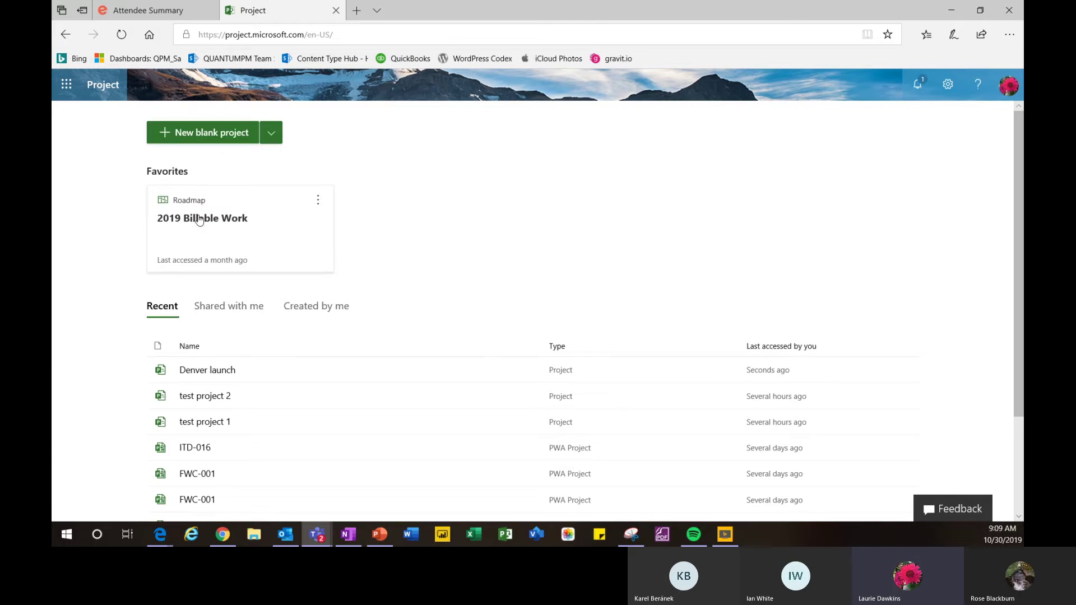
# Open the Denver launch project and view its task schedule as a timeline
pyautogui.click(197, 371)
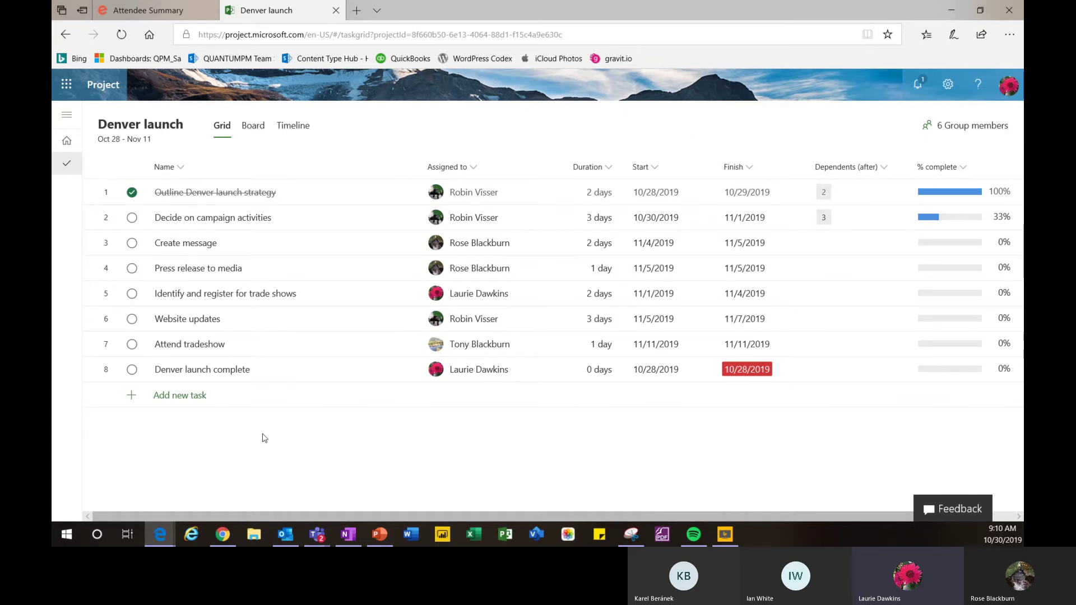
pyautogui.click(291, 129)
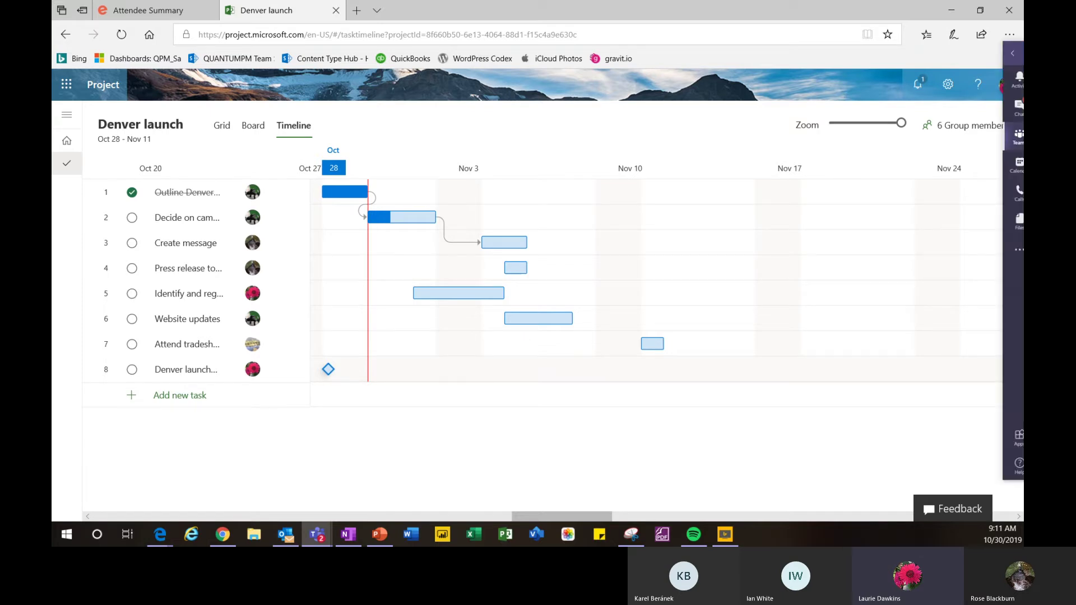
# Bring the Microsoft Teams window into full view and examine the Denver launch timeline embedded in the General channel
pyautogui.moveTo(1024, 36); pyautogui.dragTo(819, 36)
pyautogui.click(820, 35)
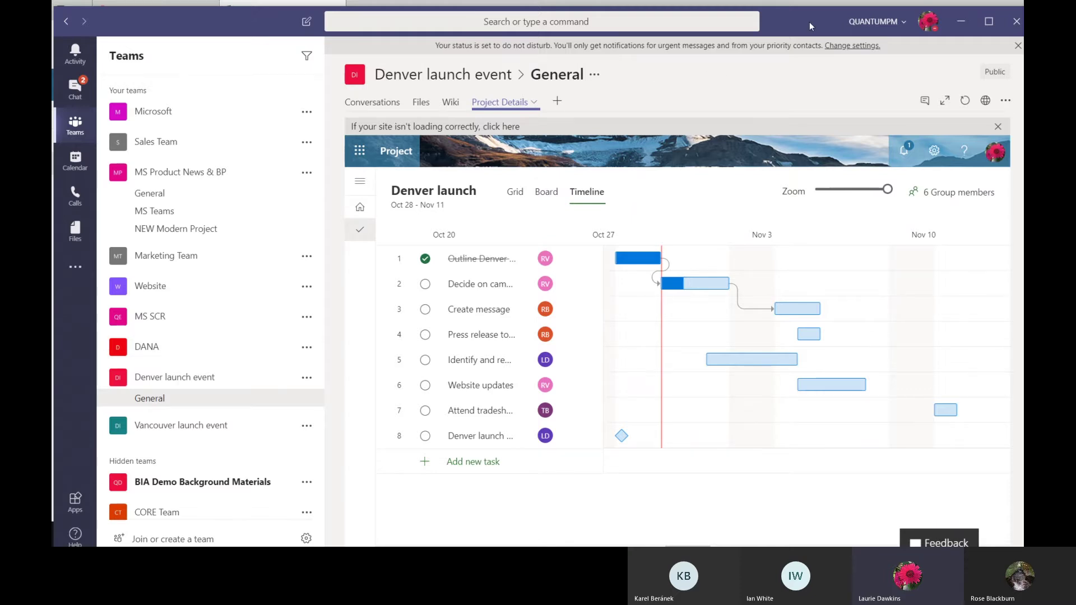
pyautogui.moveTo(805, 23); pyautogui.dragTo(807, 18)
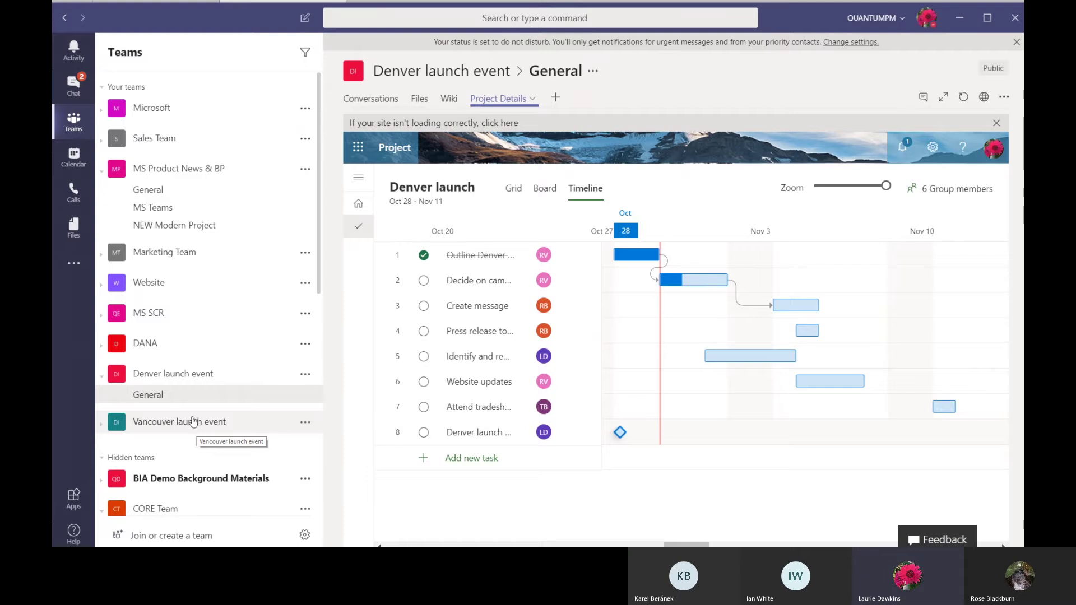
pyautogui.moveTo(867, 374)
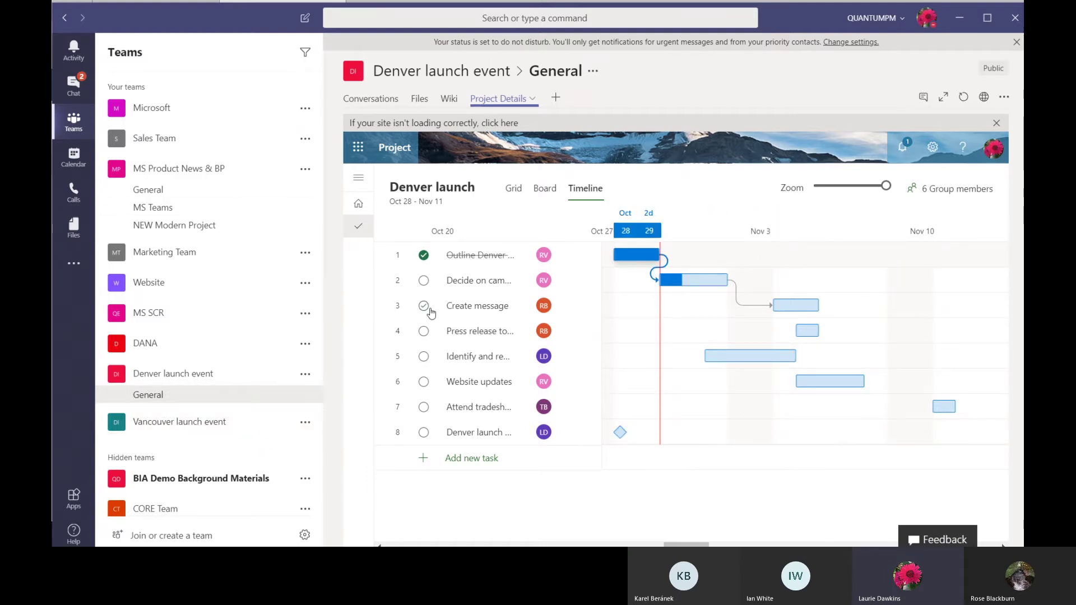
# Post a message in the Denver launch event General conversation, mentioning a teammate and asking "can you meet with me at 2:00?"
pyautogui.click(384, 106)
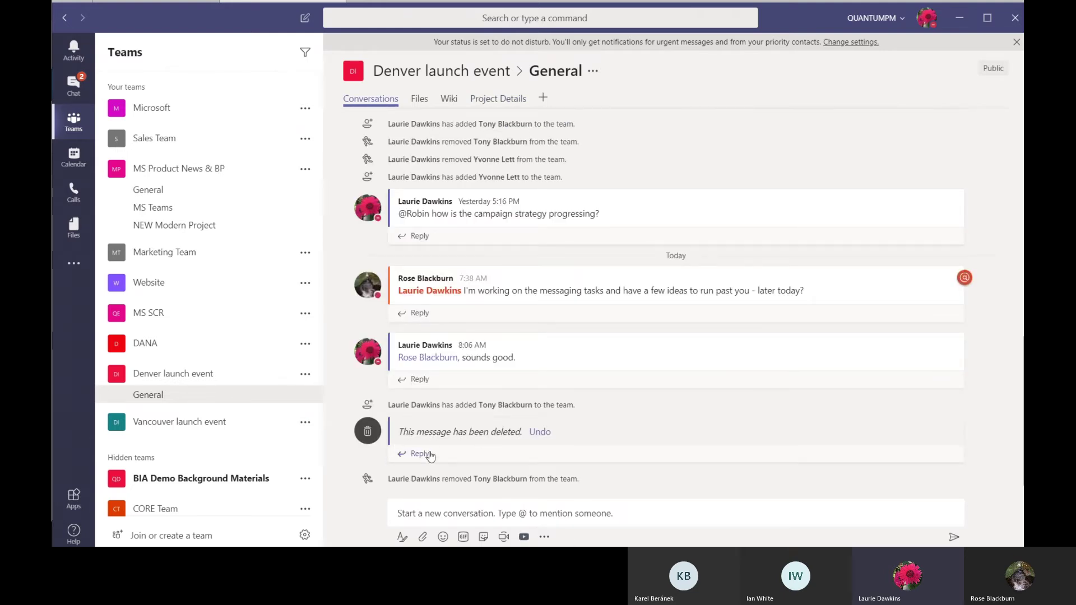
pyautogui.click(409, 513)
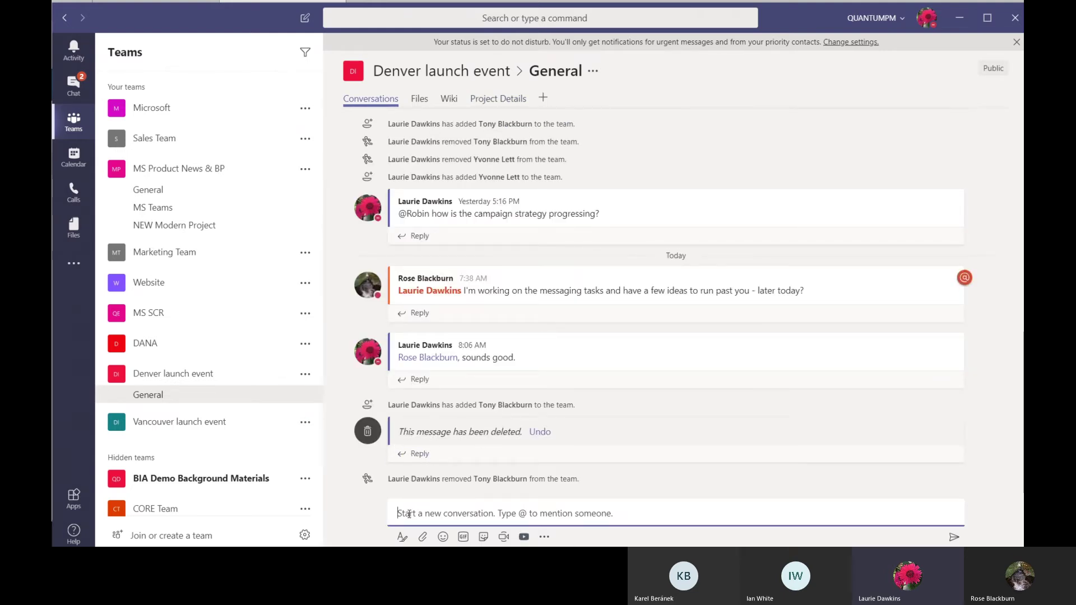
pyautogui.write('C')
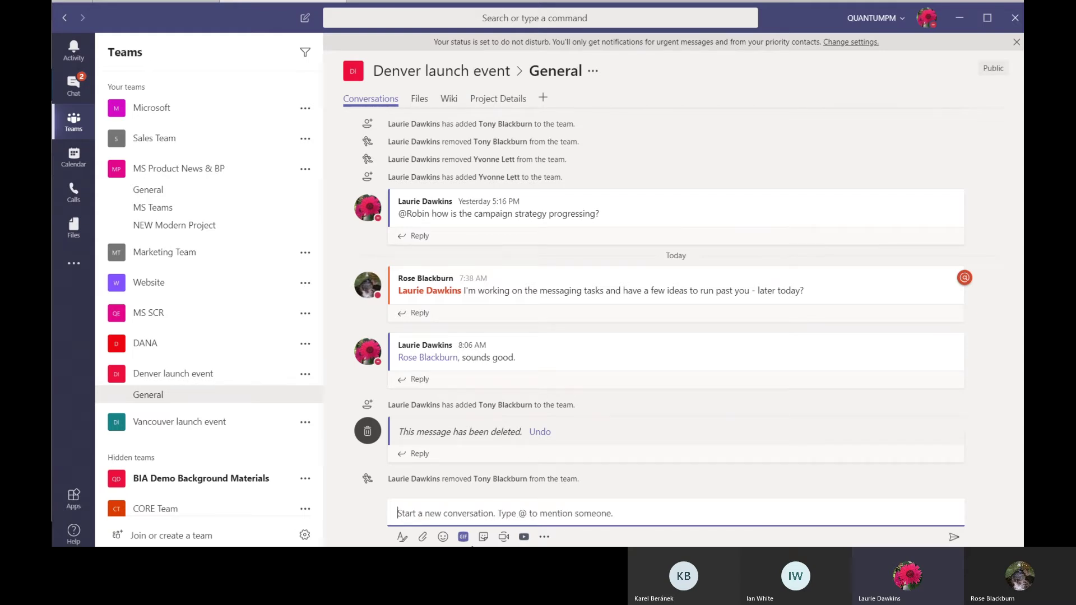
pyautogui.write('@Rose')
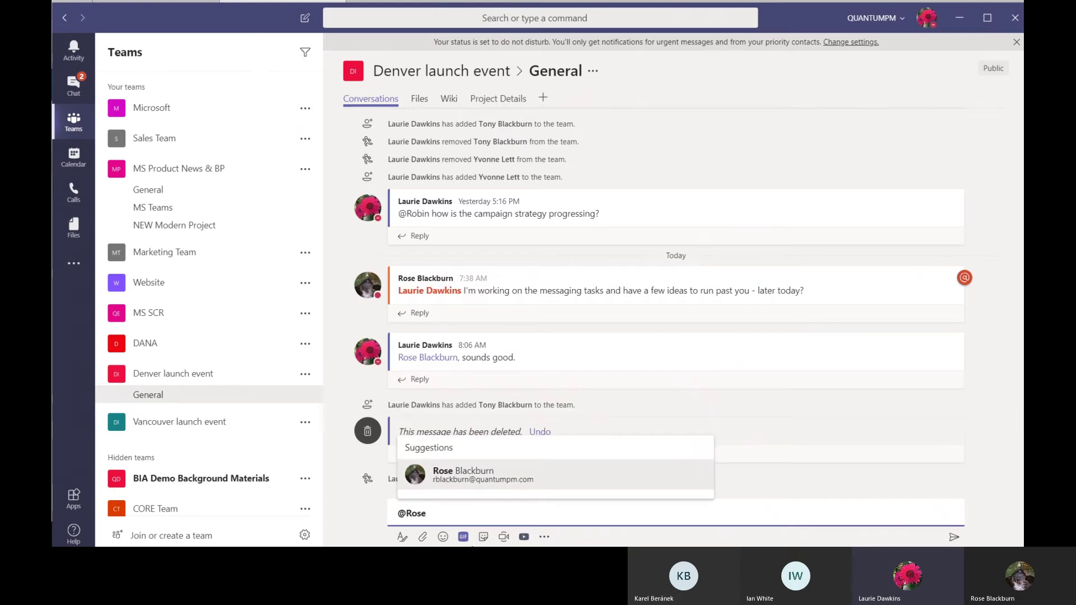
pyautogui.click(498, 482)
pyautogui.write('can')
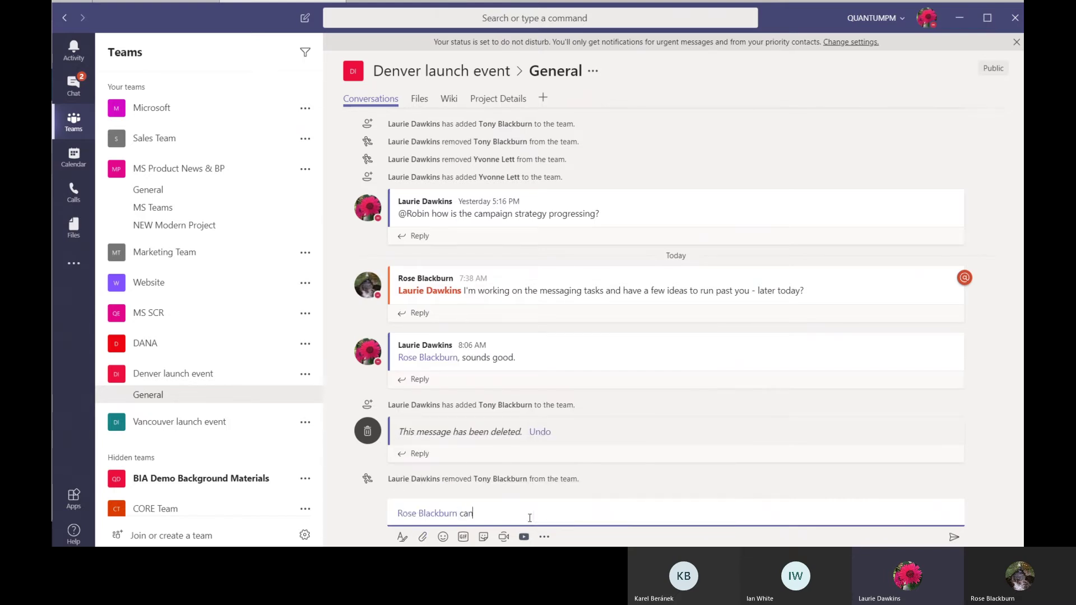
pyautogui.write(' you meet with me at 2:00')
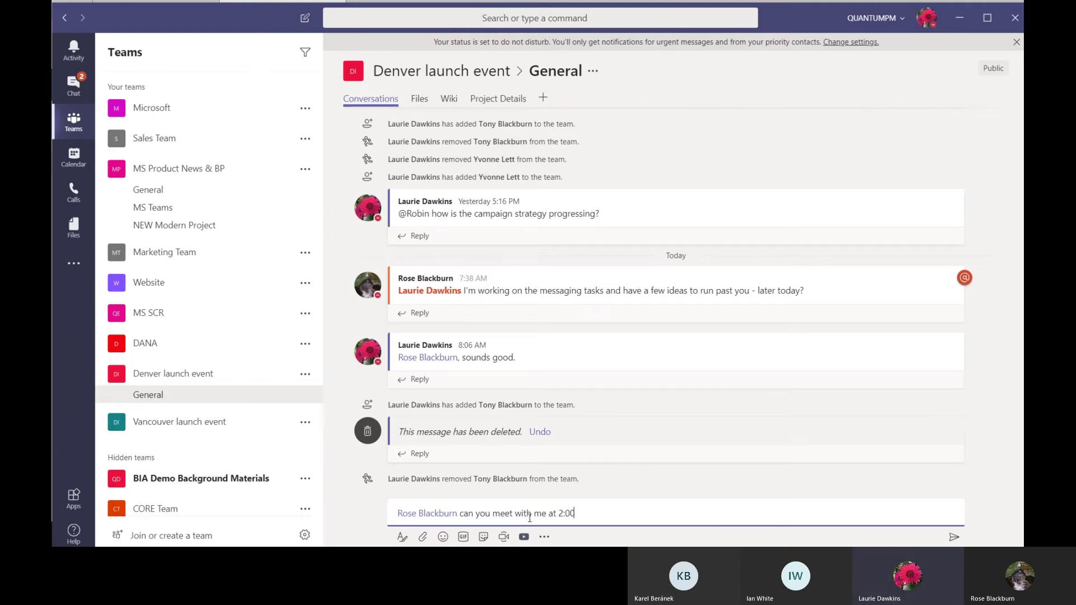
pyautogui.write('?')
pyautogui.press('Return')
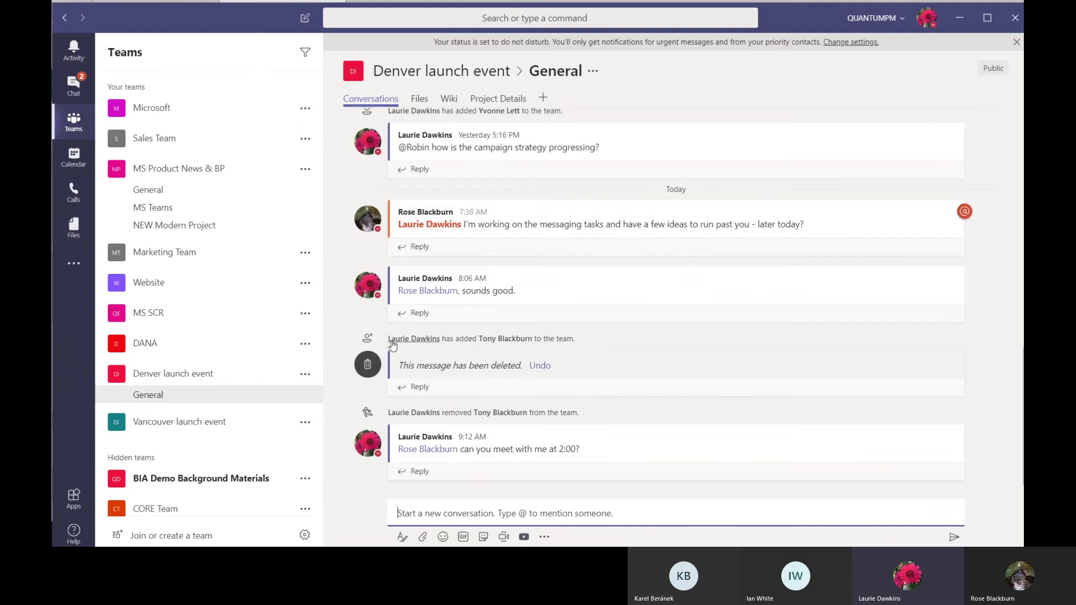
# Examine the files of the Denver launch event General channel and browse the apps that can be added as tabs
pyautogui.click(420, 101)
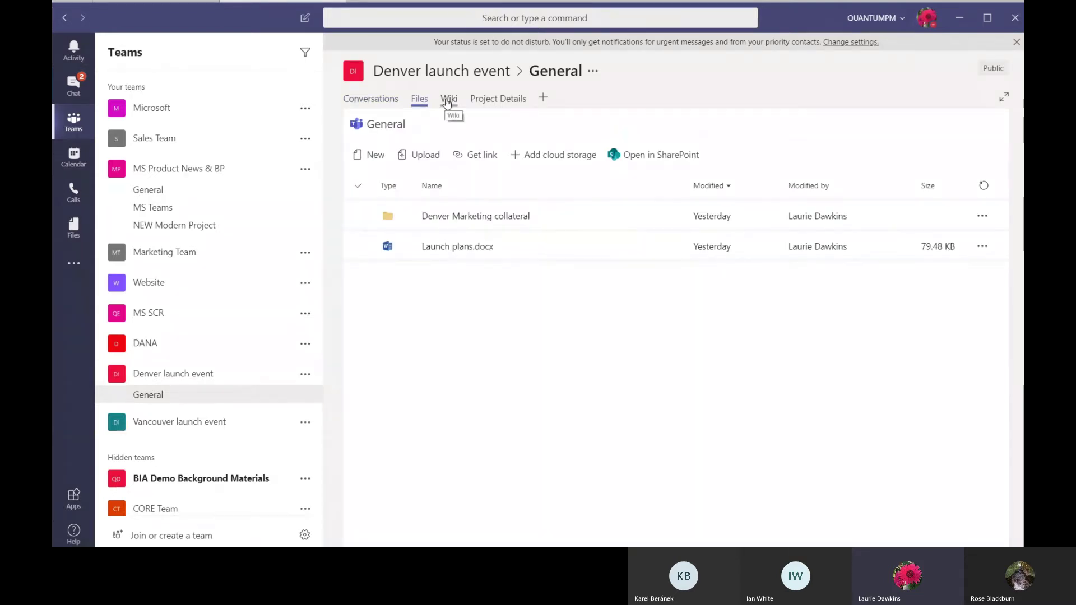
pyautogui.click(542, 100)
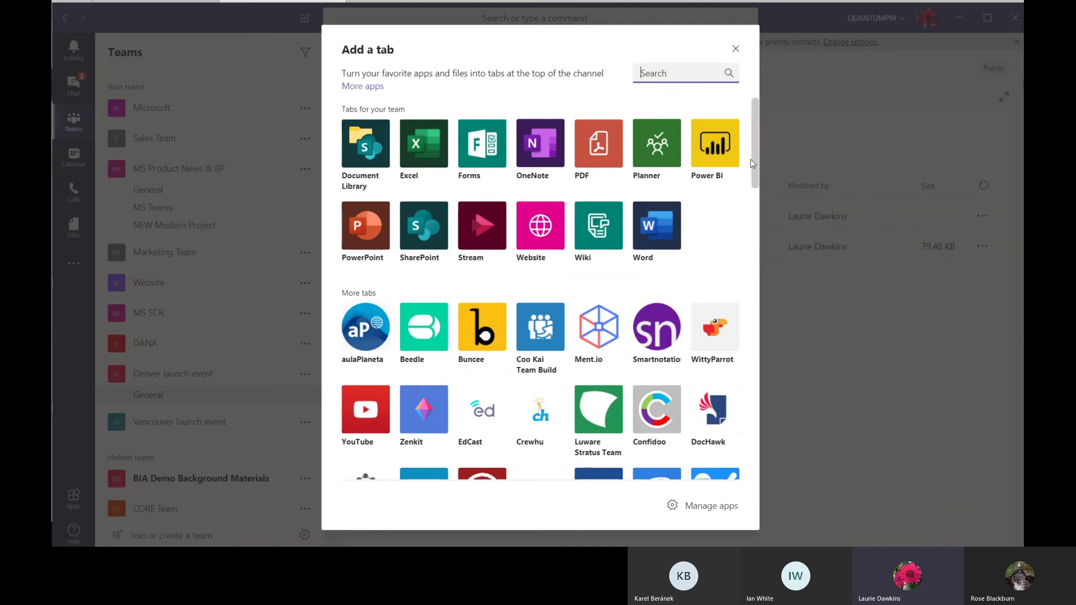
pyautogui.scroll(-4, 752, 180)
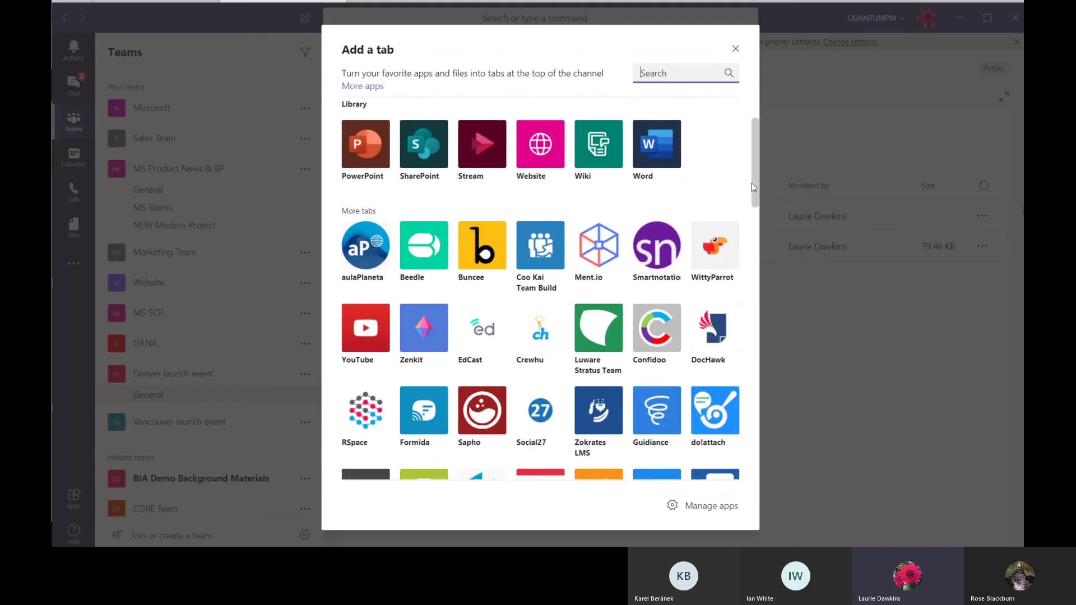
pyautogui.scroll(-15, 744, 231)
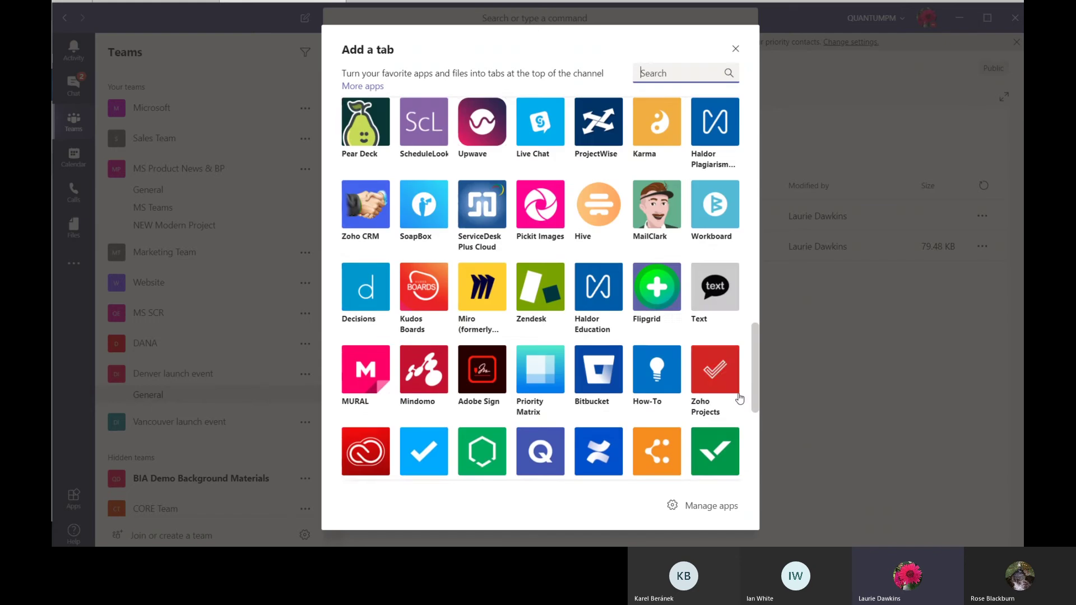
pyautogui.scroll(-5, 738, 427)
pyautogui.moveTo(751, 435); pyautogui.dragTo(781, 92)
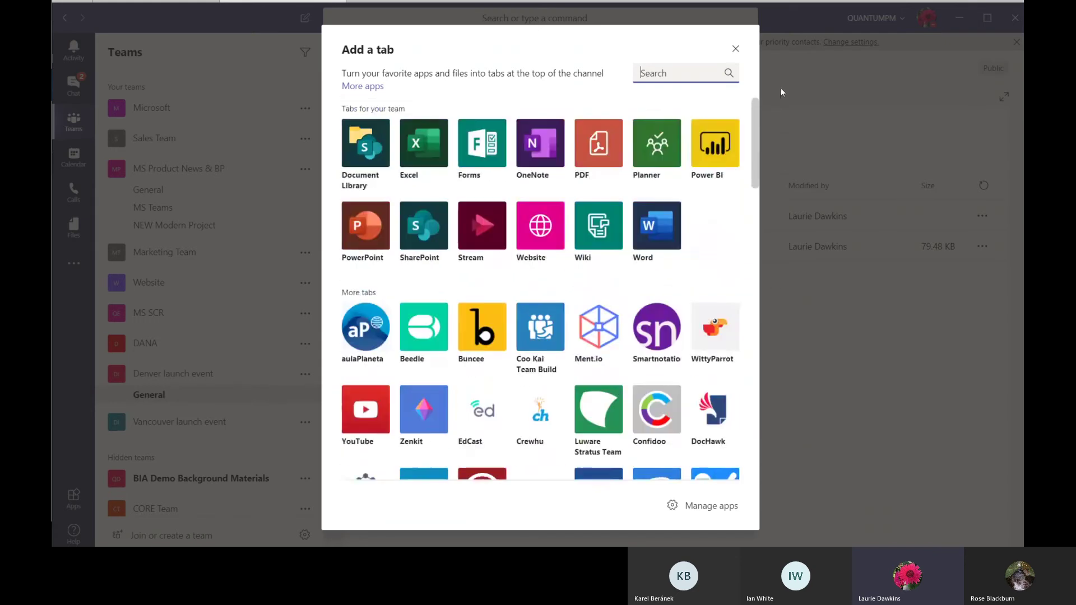
pyautogui.click(736, 50)
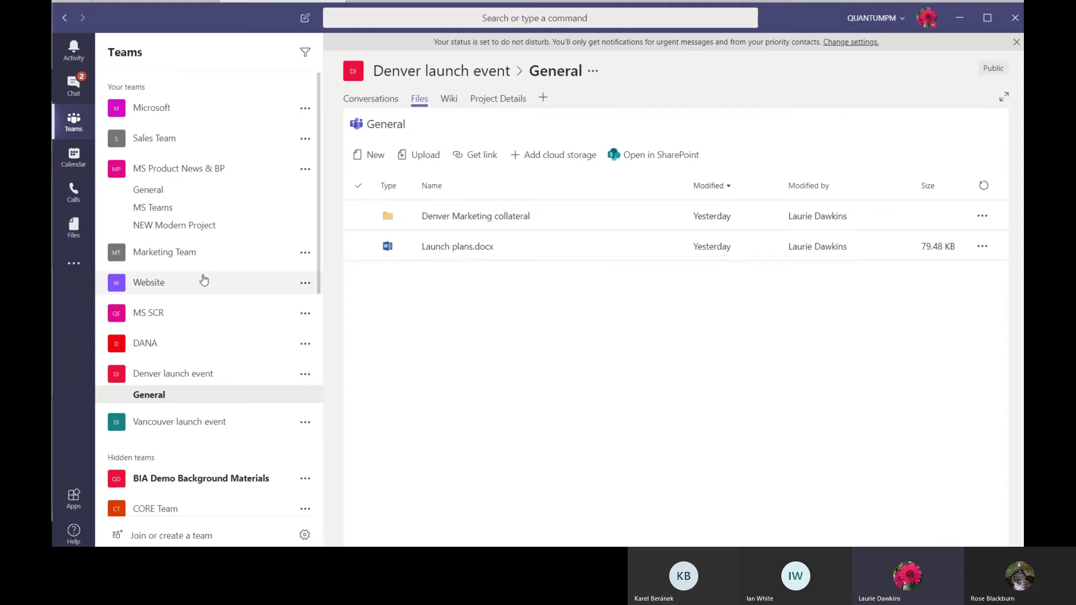
# Open the channel's Project Details timeline and examine the dates, effort and dependencies of the Outline Denver launch strategy task
pyautogui.click(505, 103)
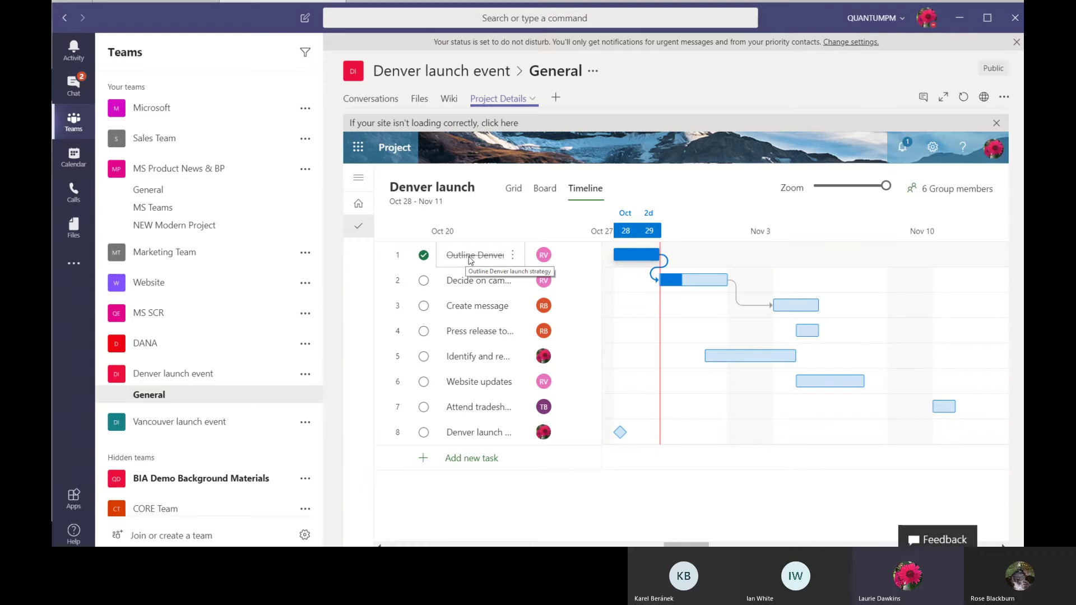
pyautogui.click(513, 259)
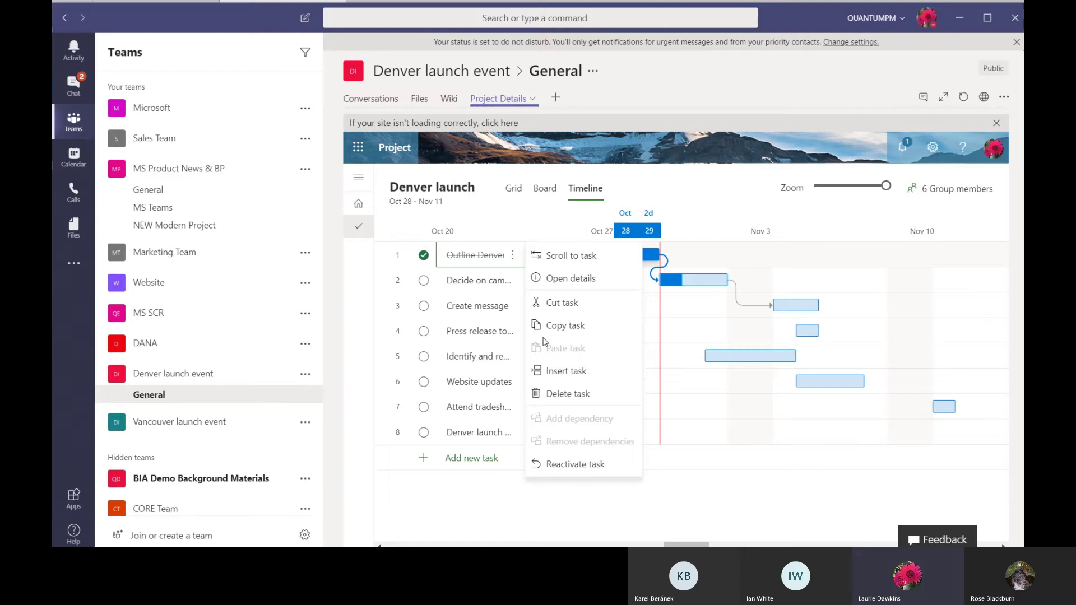
pyautogui.click(562, 280)
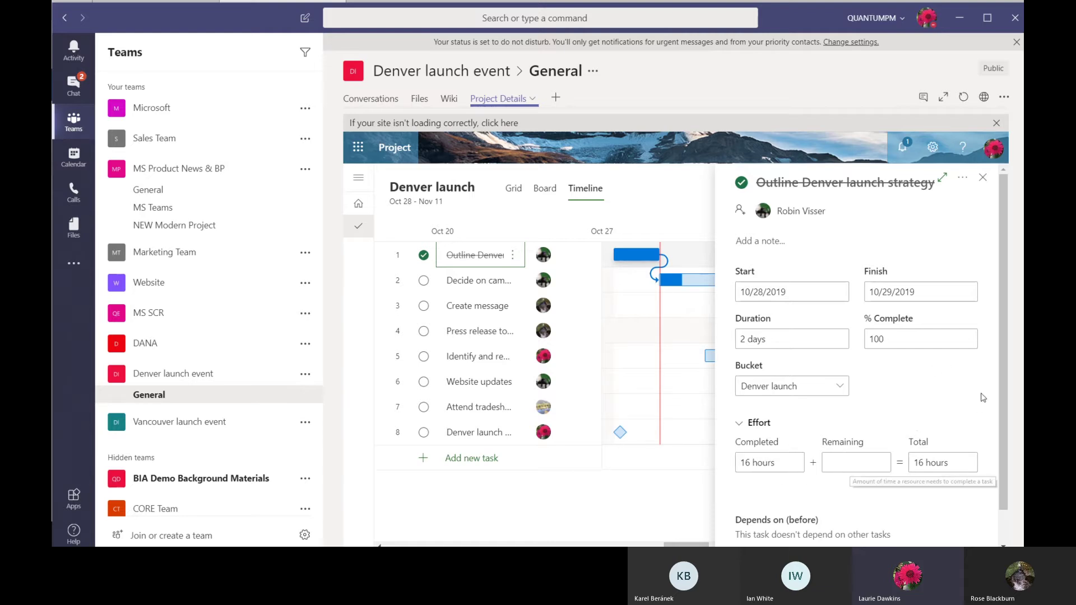
pyautogui.moveTo(1003, 370); pyautogui.dragTo(1003, 415)
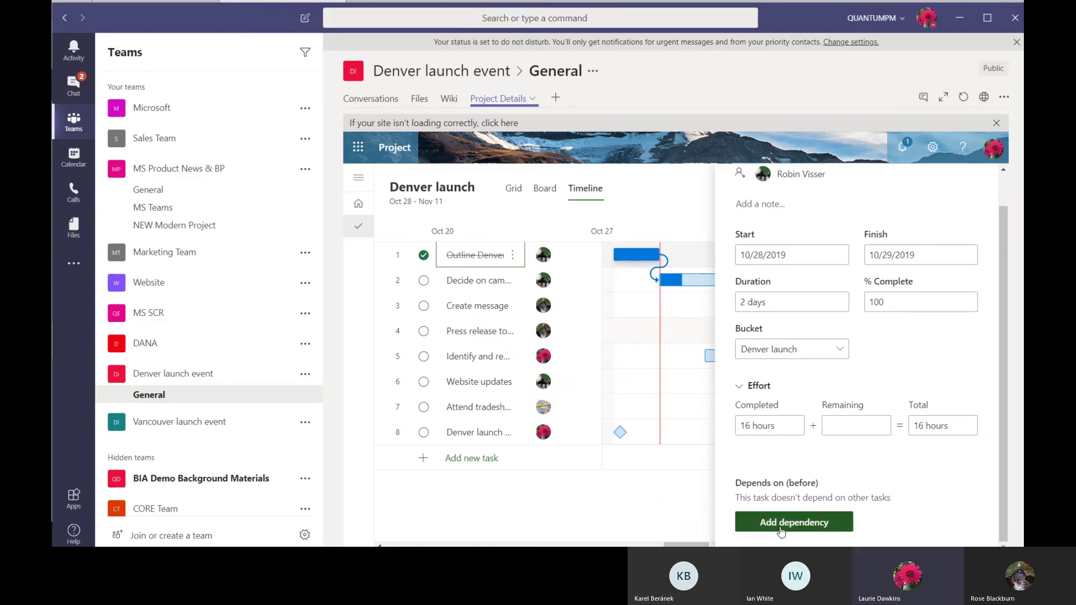
pyautogui.moveTo(1000, 226); pyautogui.dragTo(997, 180)
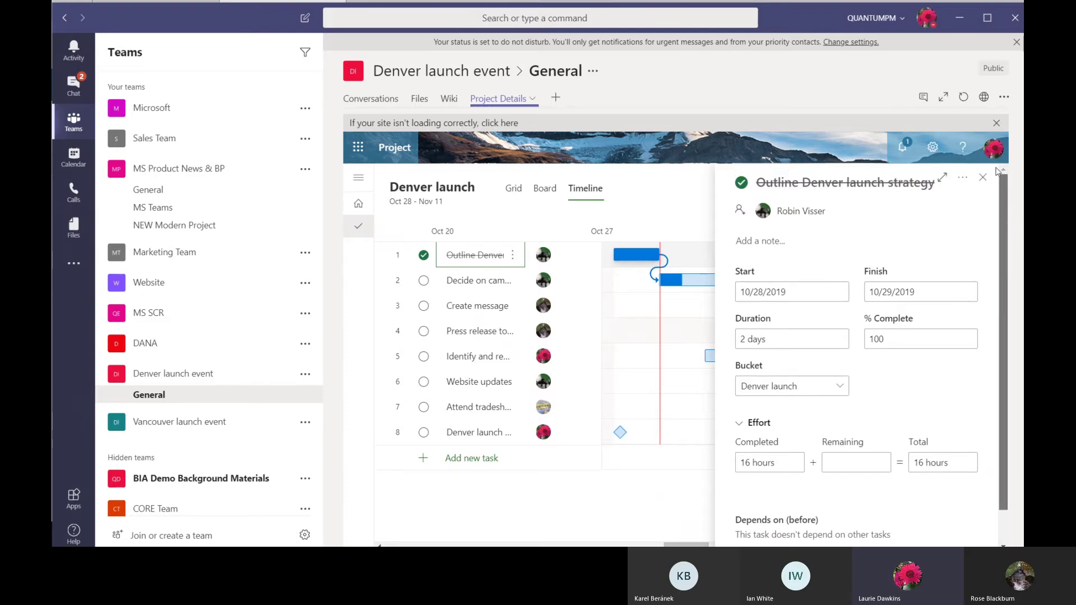
pyautogui.click(982, 177)
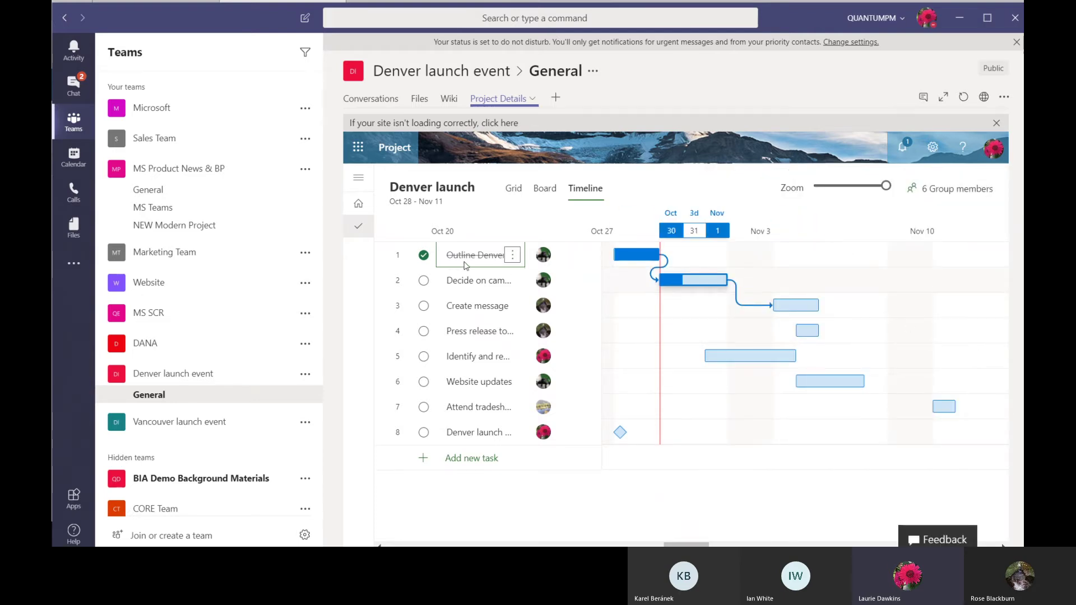
# Compare the task details of Outline Denver launch strategy and Decide on campaign activities from their timeline bars
pyautogui.moveTo(622, 250)
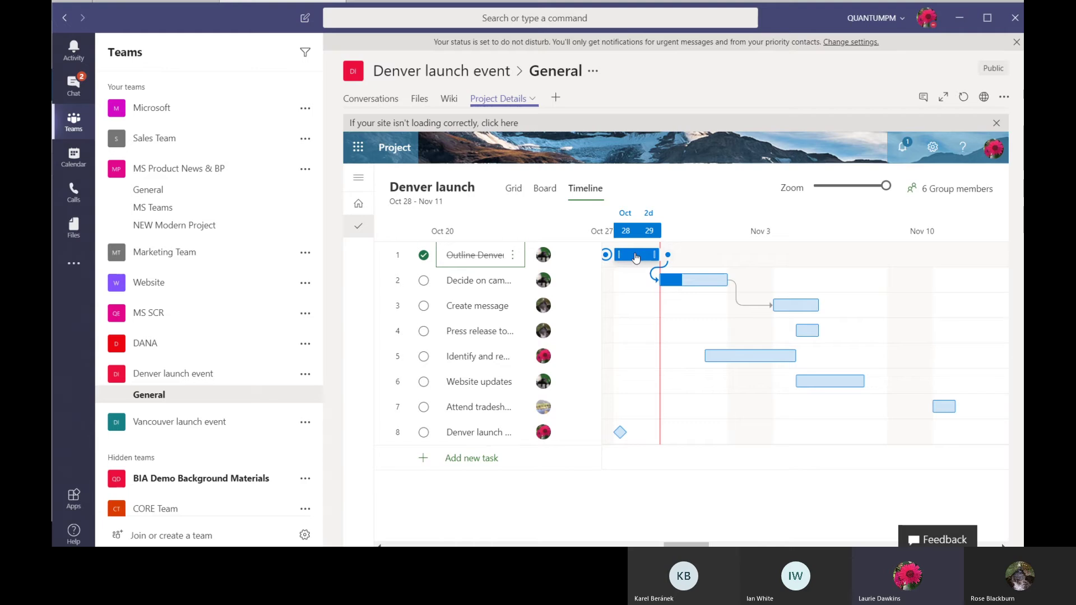
pyautogui.click(632, 259)
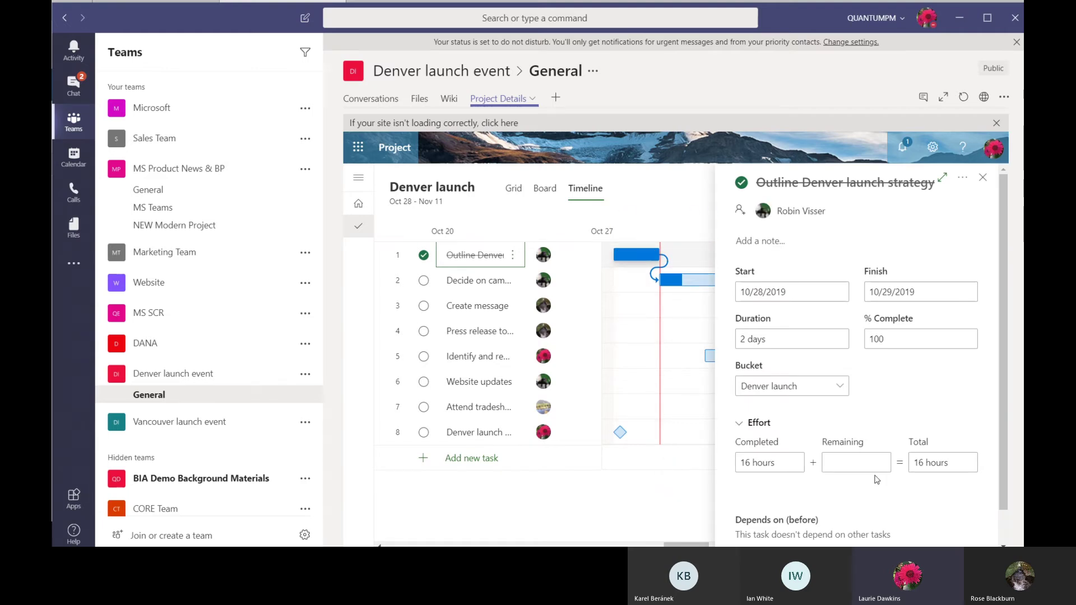
pyautogui.click(688, 281)
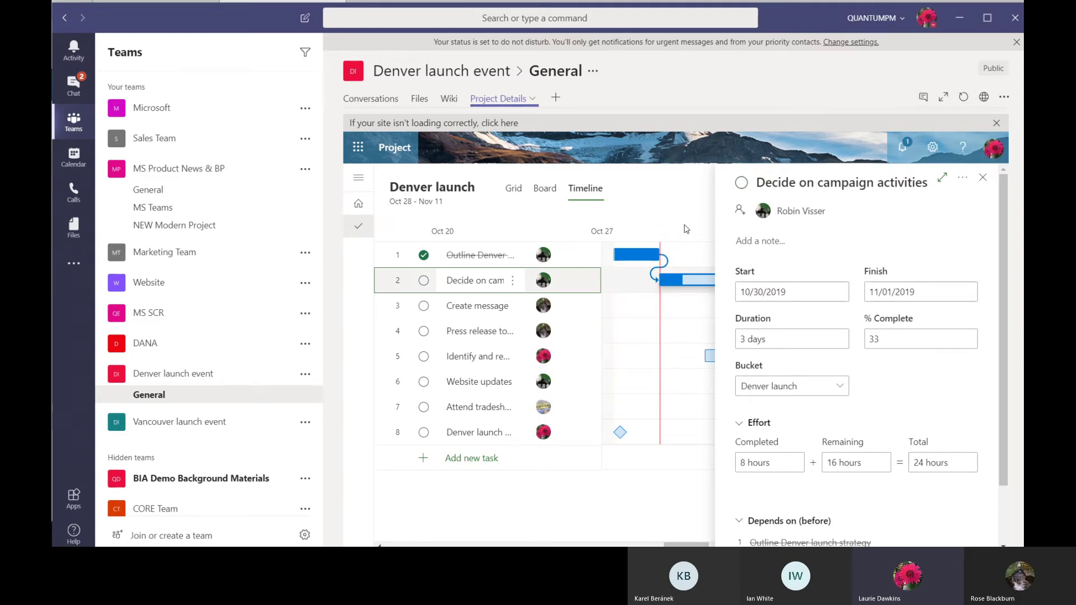
pyautogui.click(982, 179)
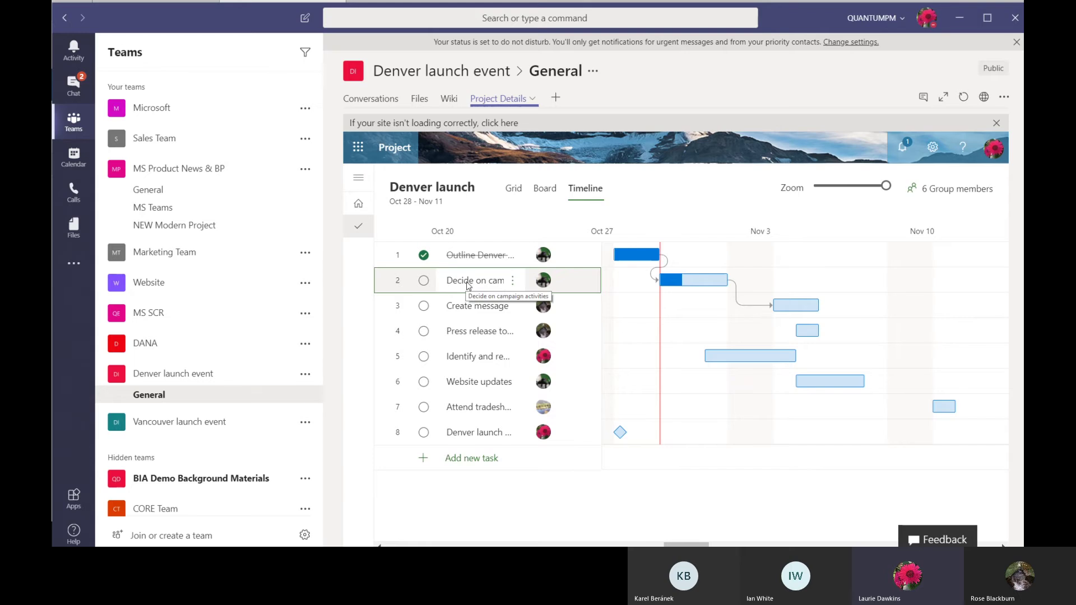
# Set the duration of the Decide on campaign activities task to 4 days in its task details
pyautogui.click(695, 284)
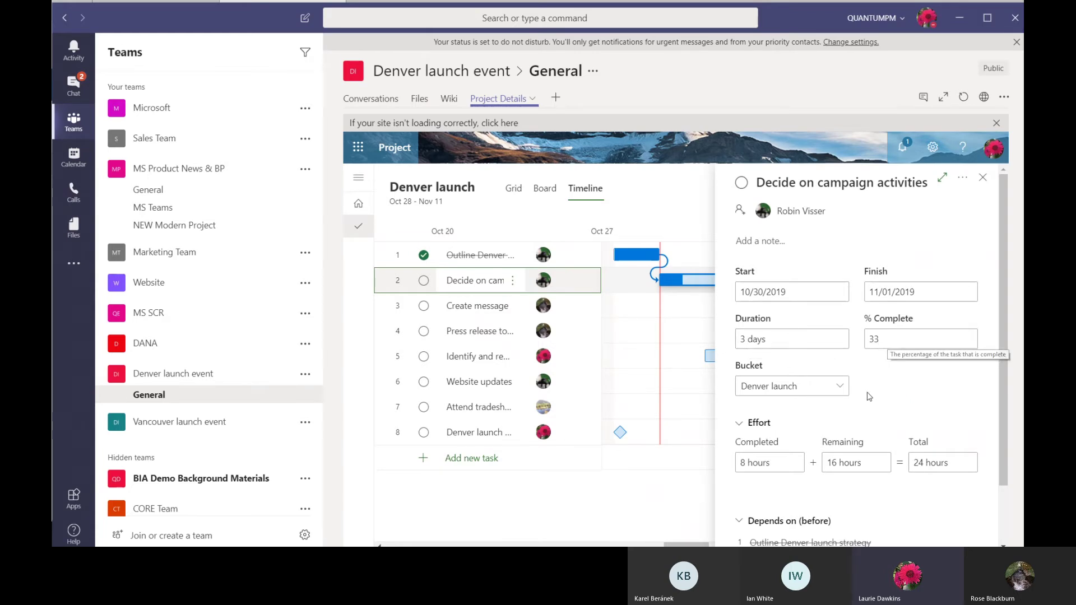
pyautogui.scroll(-1, 859, 475)
pyautogui.scroll(-2, 860, 475)
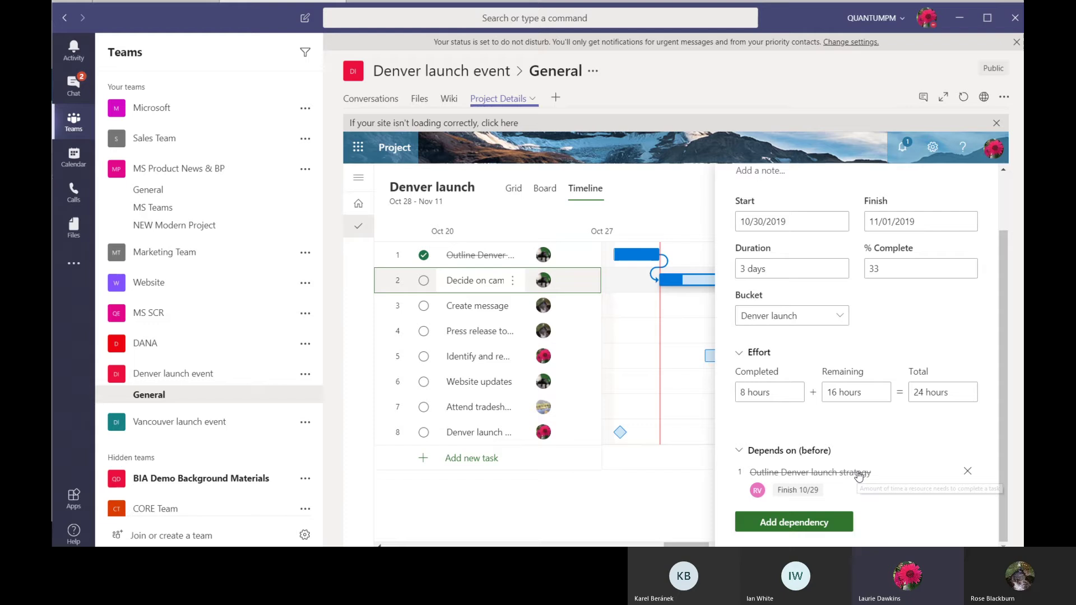
pyautogui.scroll(3, 851, 497)
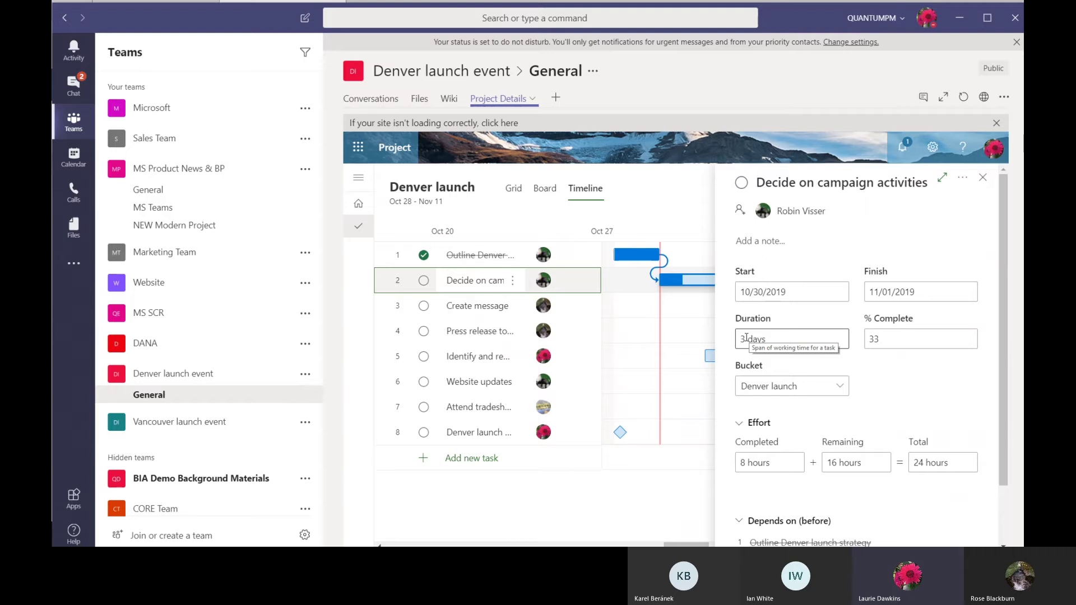
pyautogui.click(746, 339)
pyautogui.click(745, 339)
pyautogui.press('BackSpace')
pyautogui.write('4')
pyautogui.click(628, 506)
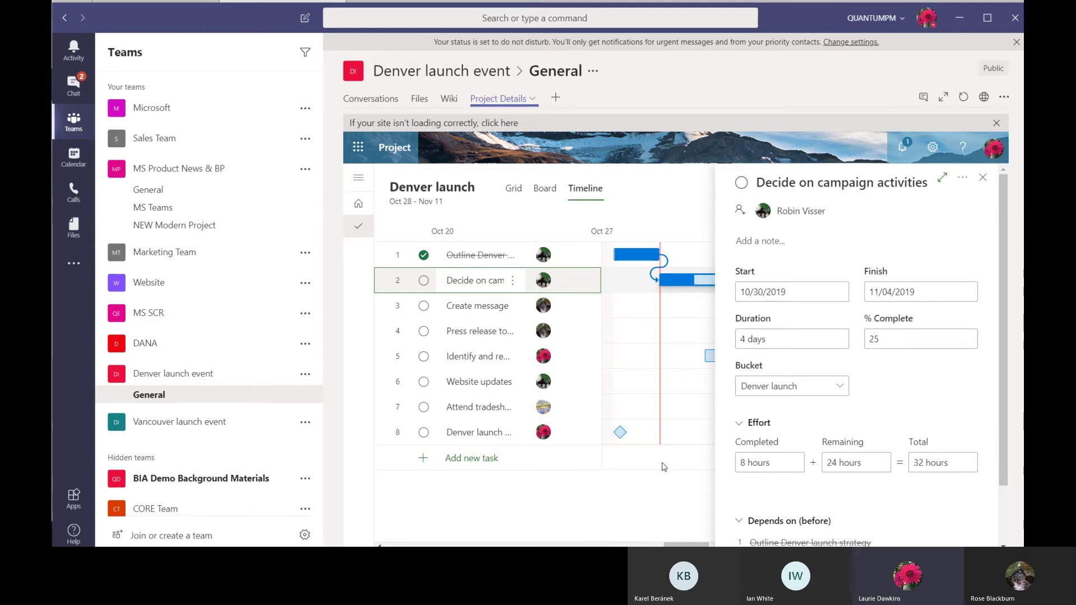
pyautogui.click(982, 177)
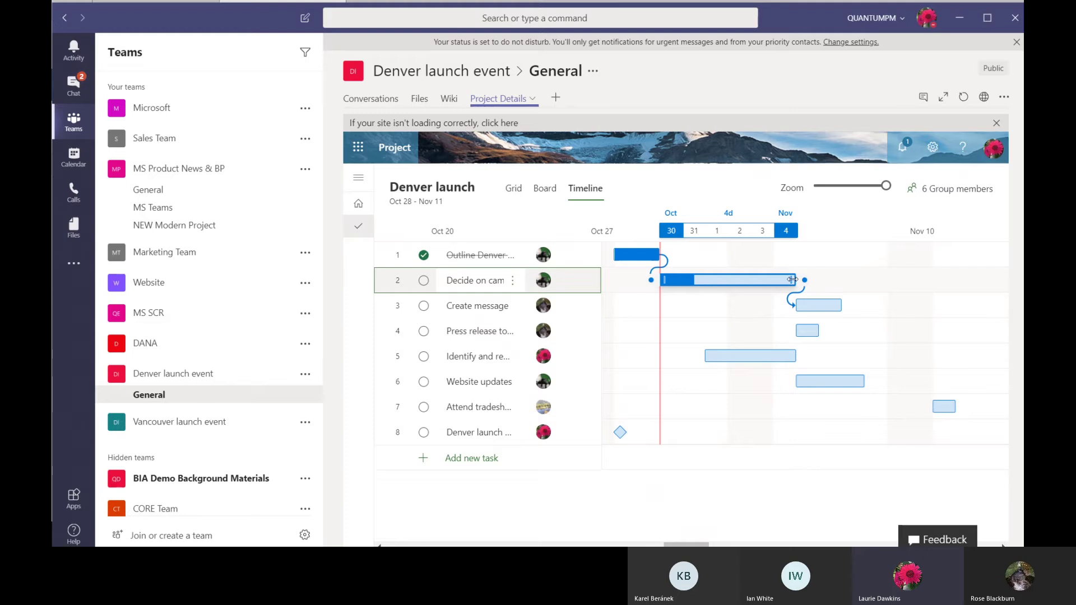
# Shorten the Decide on campaign activities bar on the timeline to finish on 11/01/2019 and check its task details
pyautogui.moveTo(792, 279)
pyautogui.mouseDown()
pyautogui.moveTo(737, 287)
pyautogui.moveTo(771, 284)
pyautogui.mouseUp()
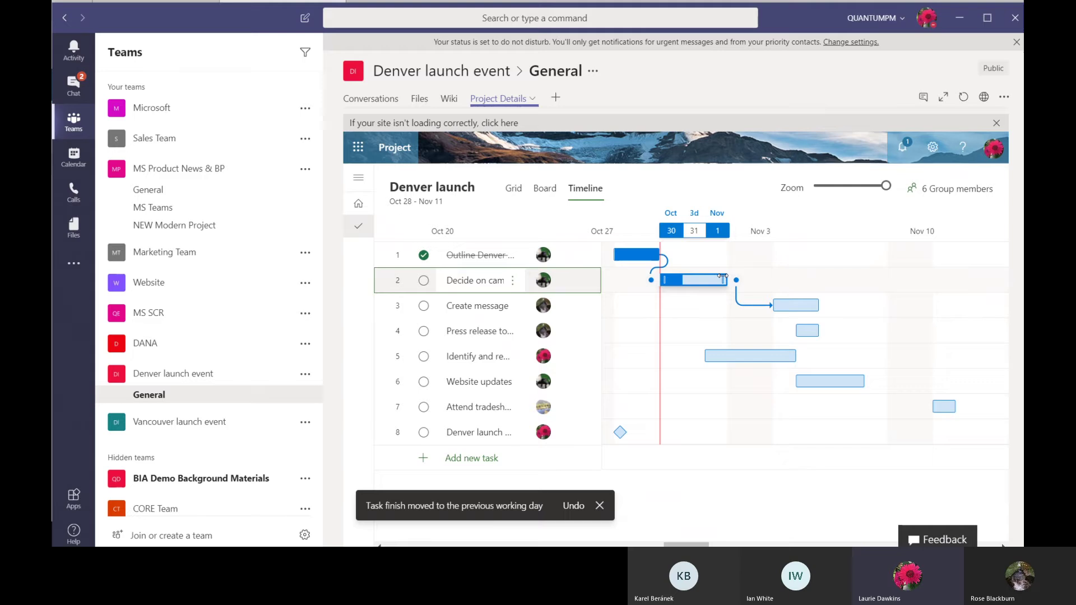
pyautogui.moveTo(724, 279)
pyautogui.mouseDown()
pyautogui.moveTo(682, 280)
pyautogui.moveTo(716, 289)
pyautogui.mouseUp()
pyautogui.click(703, 282)
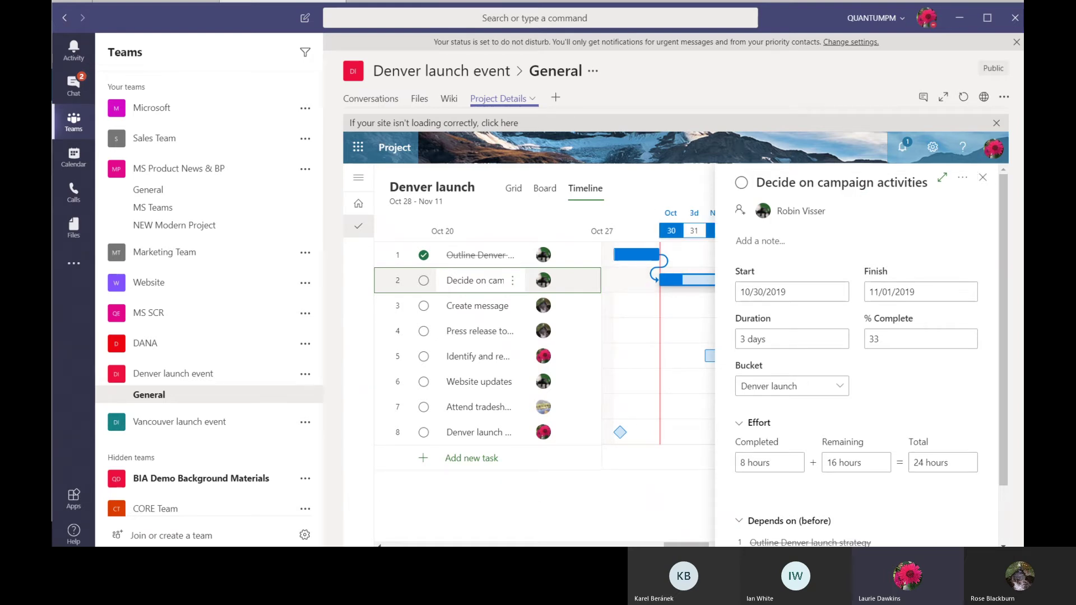
pyautogui.click(982, 177)
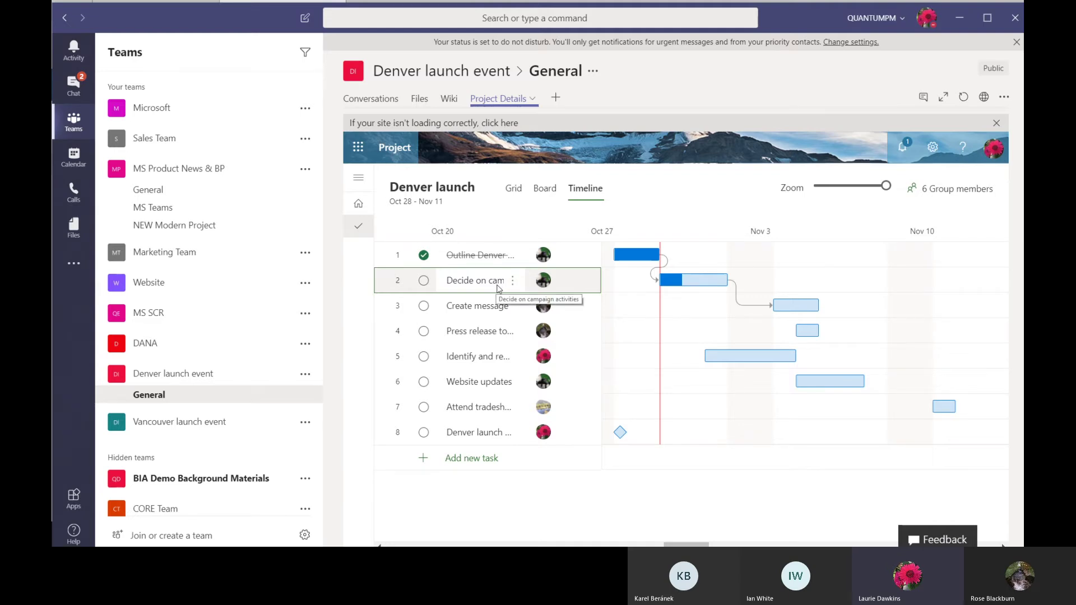
# Link Create message to the press release task, and the press release task to Identify and register for trade shows, on the timeline
pyautogui.moveTo(732, 307)
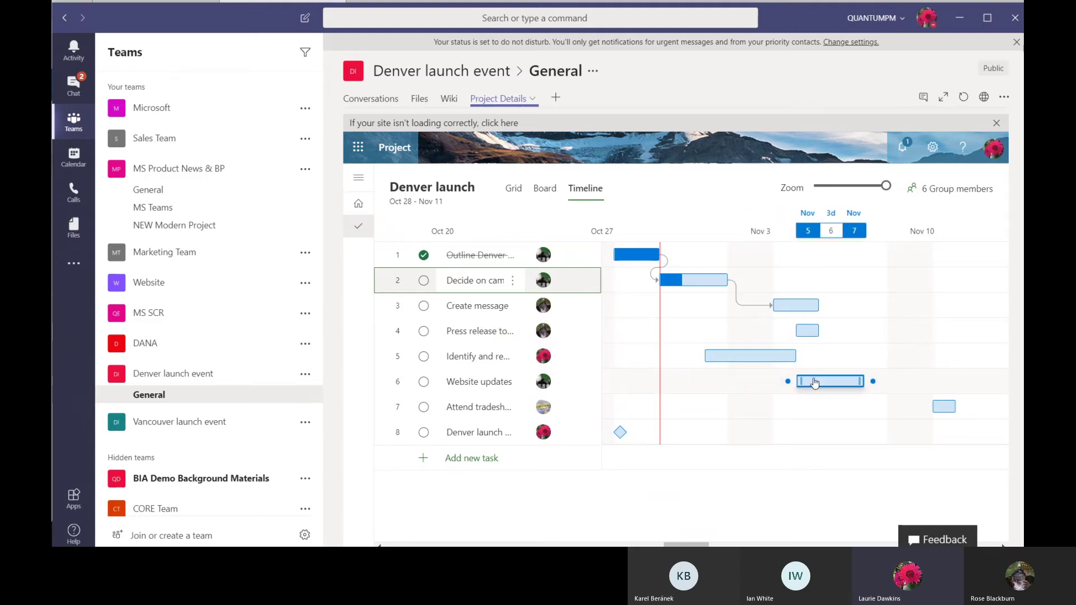
pyautogui.click(828, 306)
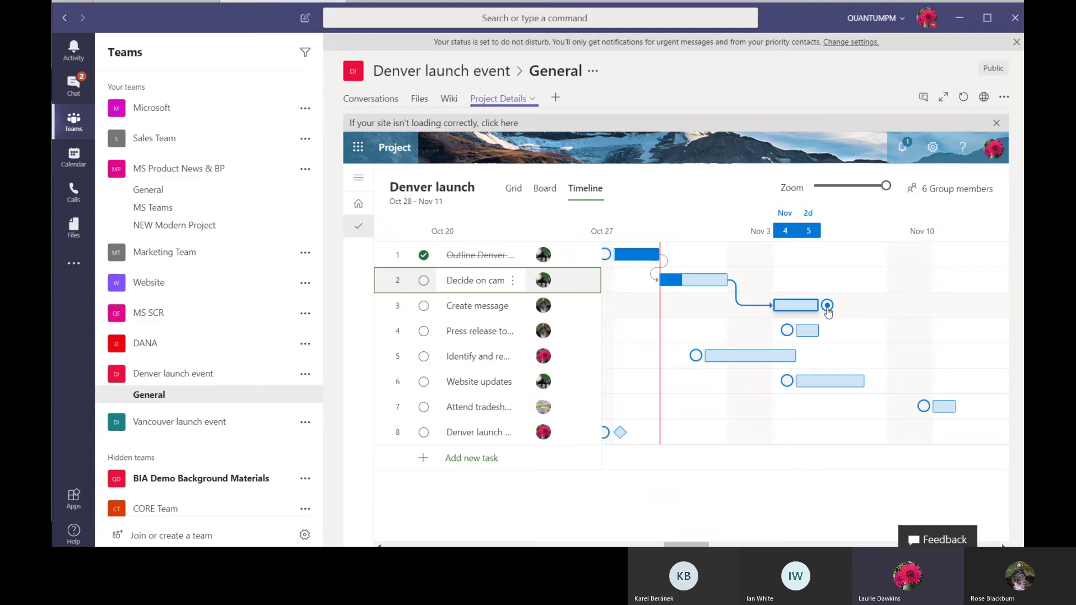
pyautogui.moveTo(826, 311); pyautogui.dragTo(787, 332)
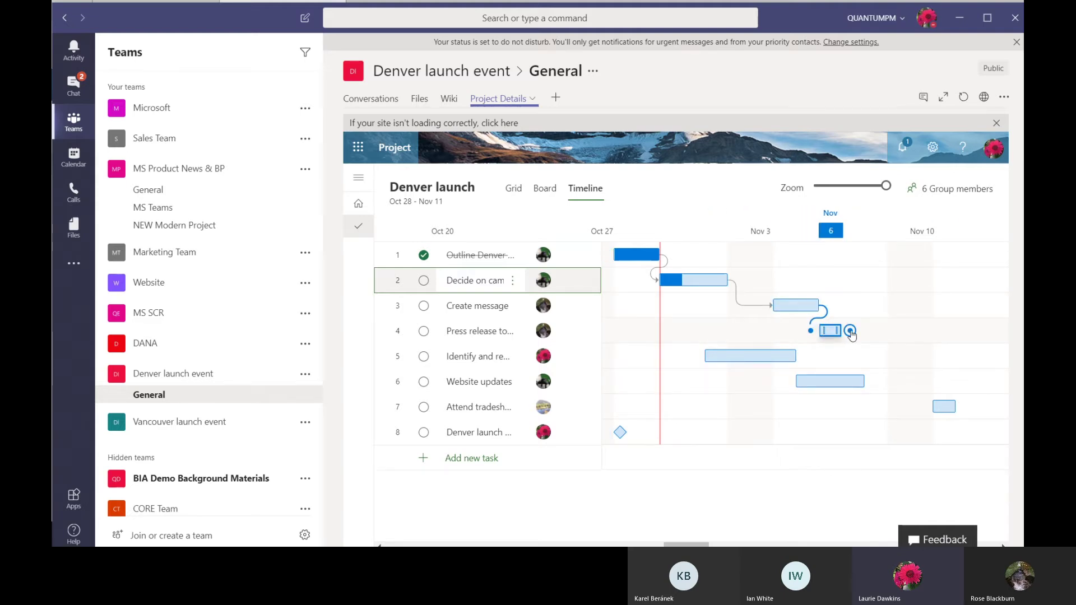
pyautogui.moveTo(850, 331); pyautogui.dragTo(700, 357)
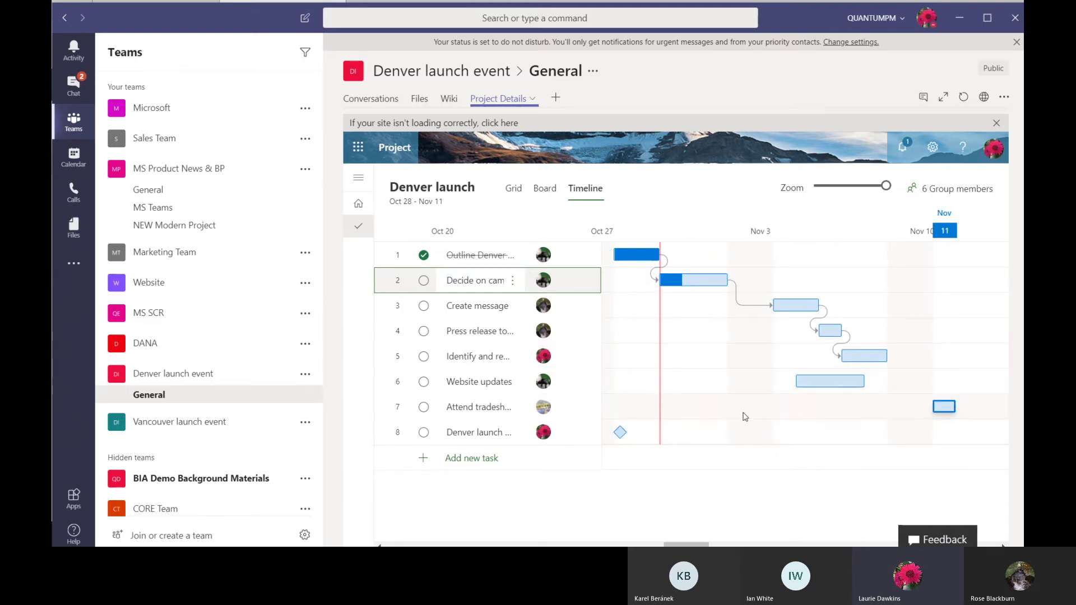
# Make the Website updates task depend on task 3, Create message, through its task details
pyautogui.click(829, 381)
pyautogui.click(830, 385)
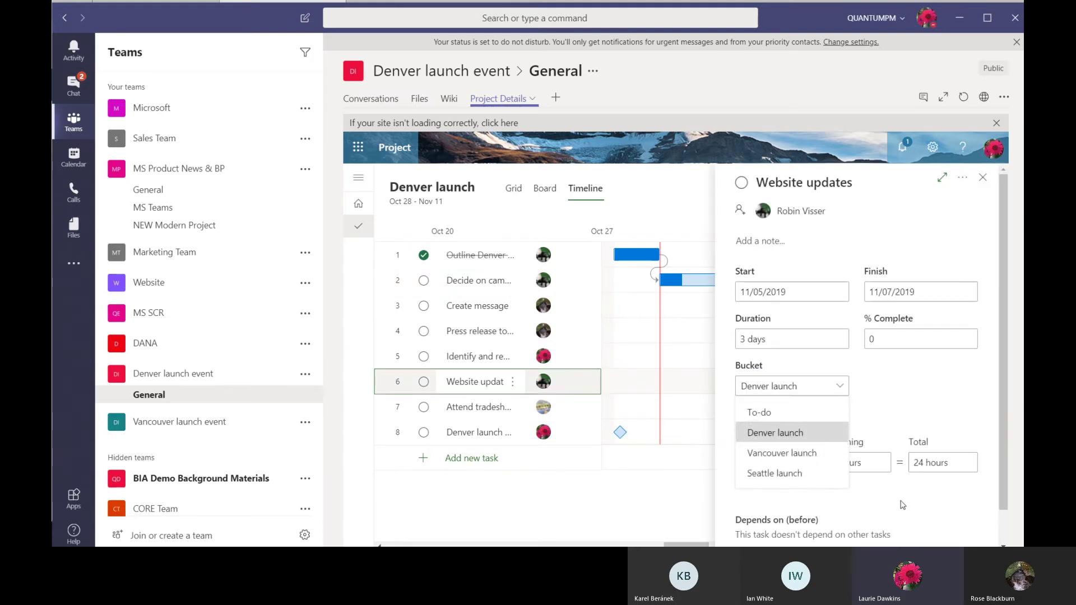
pyautogui.moveTo(1001, 361); pyautogui.dragTo(1011, 472)
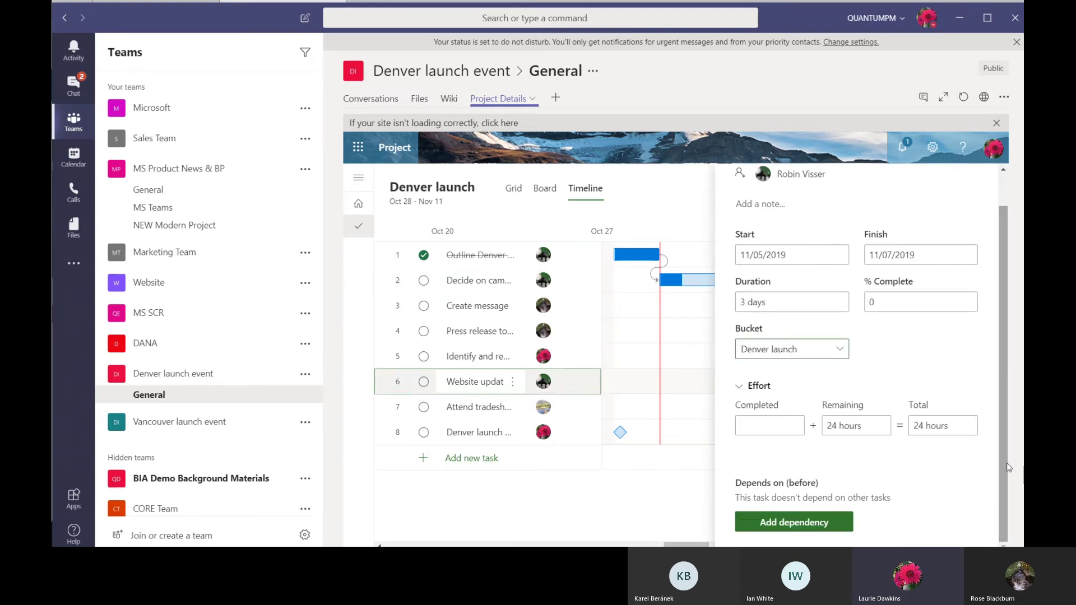
pyautogui.click(792, 524)
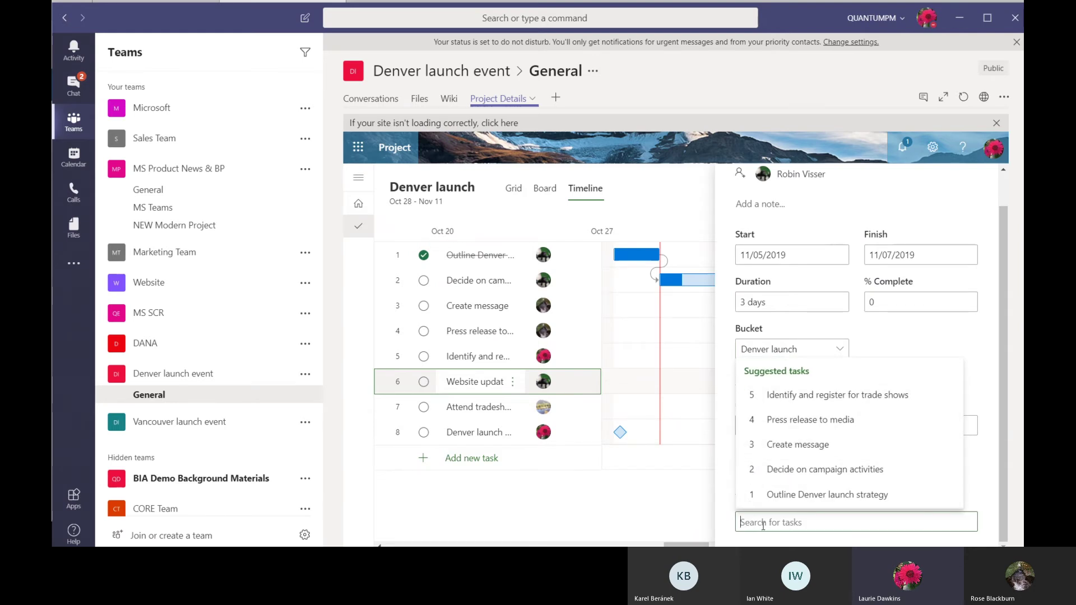
pyautogui.click(795, 446)
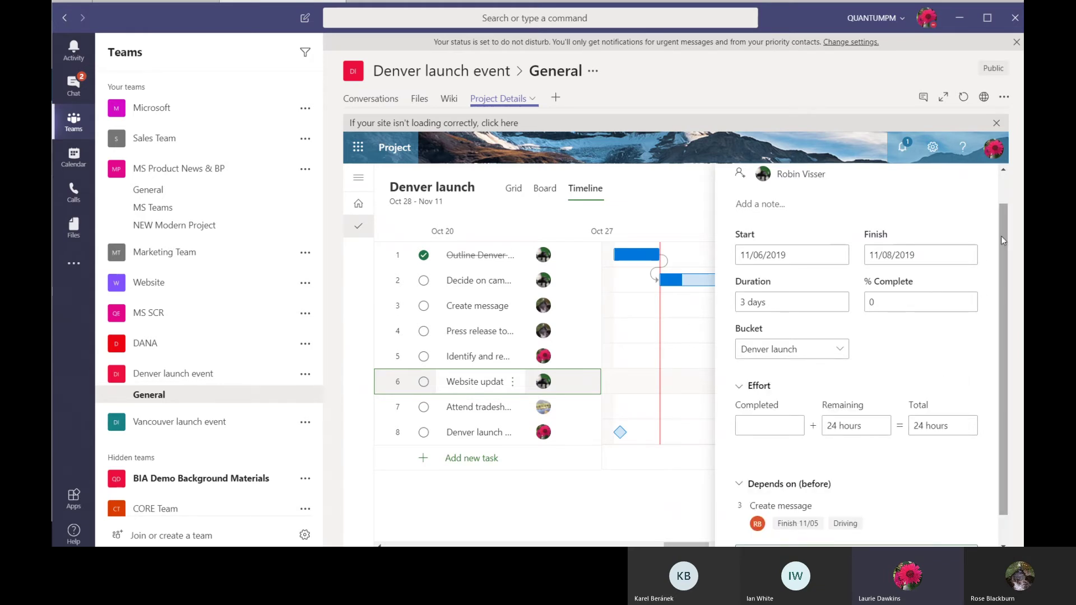
pyautogui.moveTo(1000, 235); pyautogui.dragTo(999, 196)
pyautogui.click(983, 179)
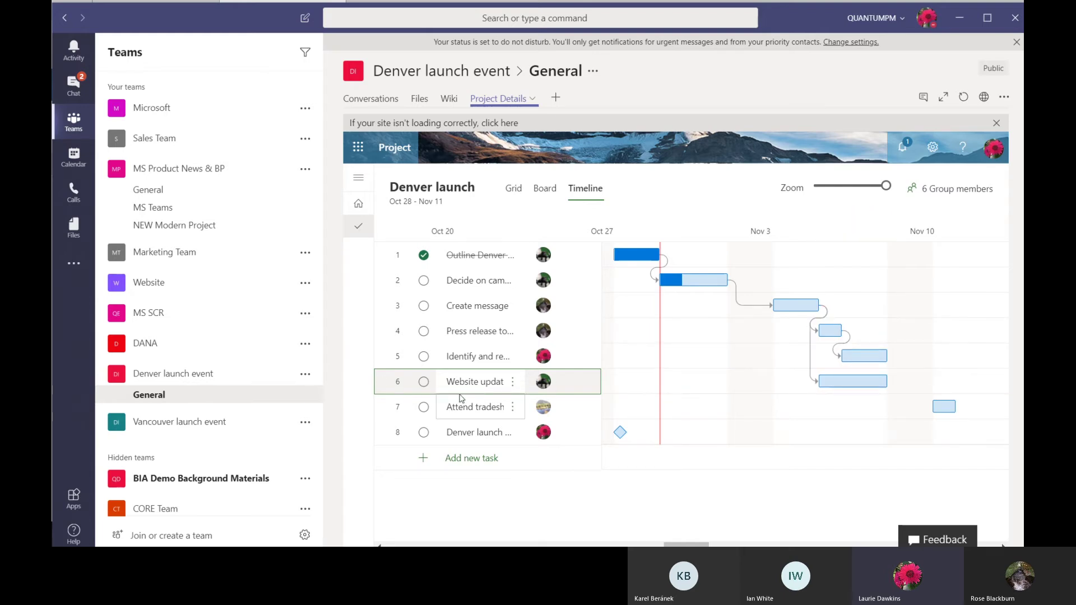
# Add a task named Social Media posts, assign it to a team member, and place it directly below Website updates
pyautogui.click(468, 459)
pyautogui.write('Social Media posts')
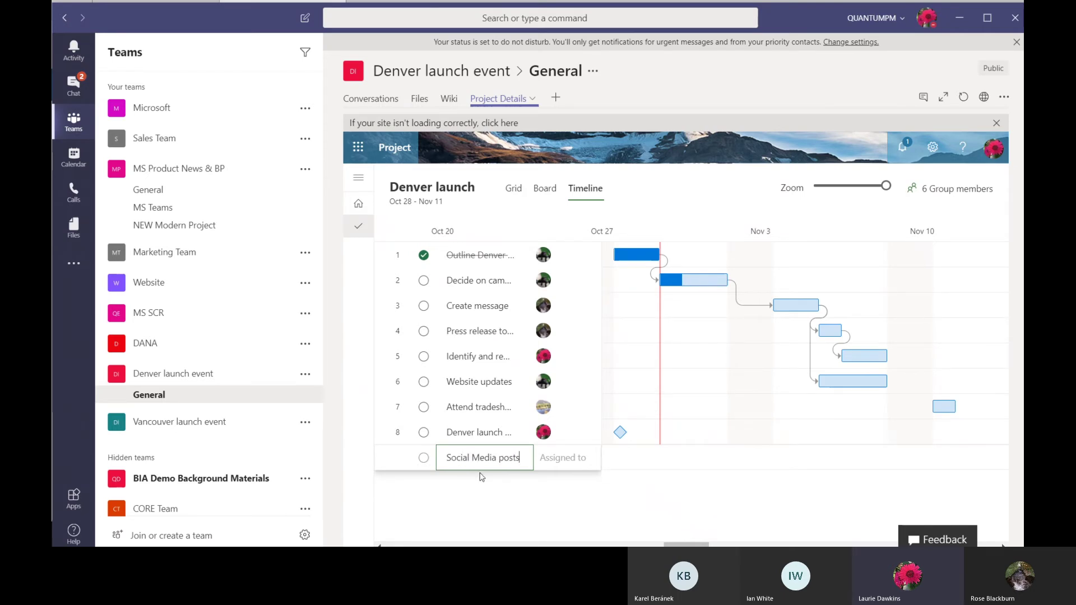
pyautogui.click(559, 458)
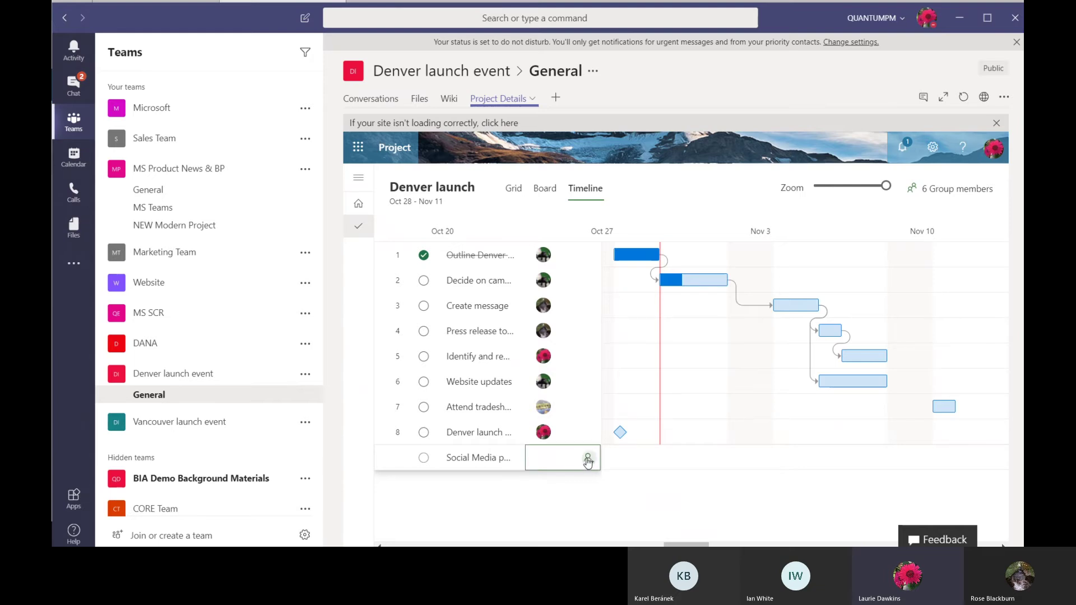
pyautogui.click(587, 460)
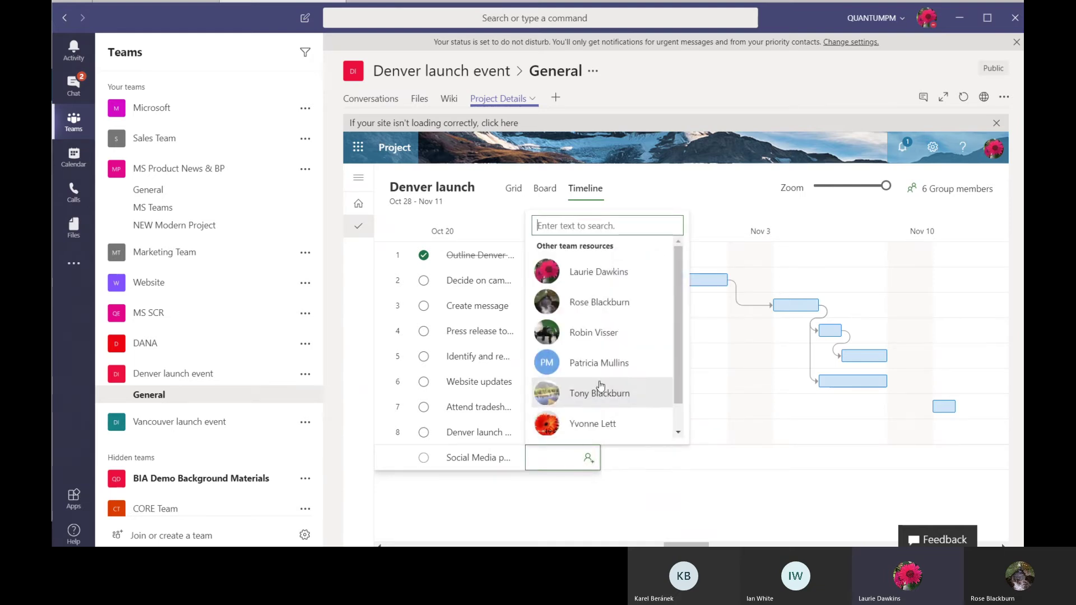
pyautogui.click(596, 335)
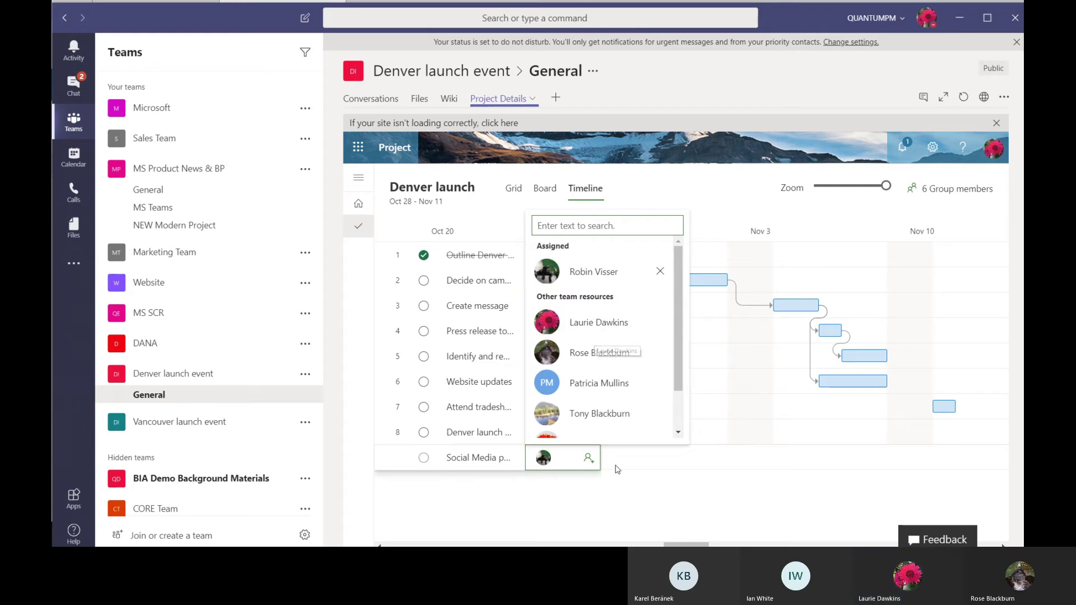
pyautogui.click(517, 509)
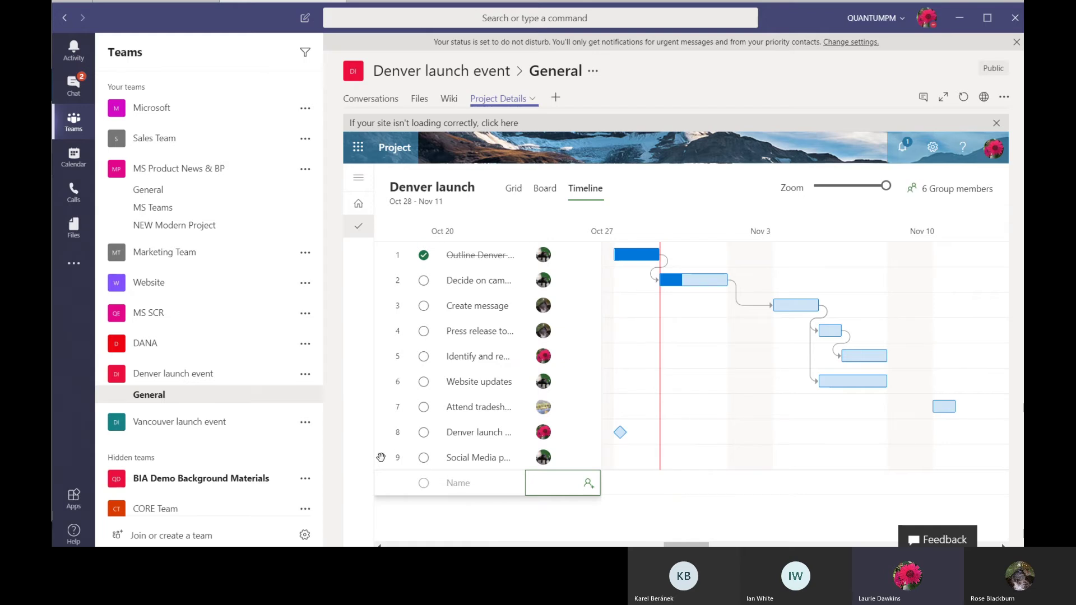
pyautogui.moveTo(375, 461); pyautogui.dragTo(376, 404)
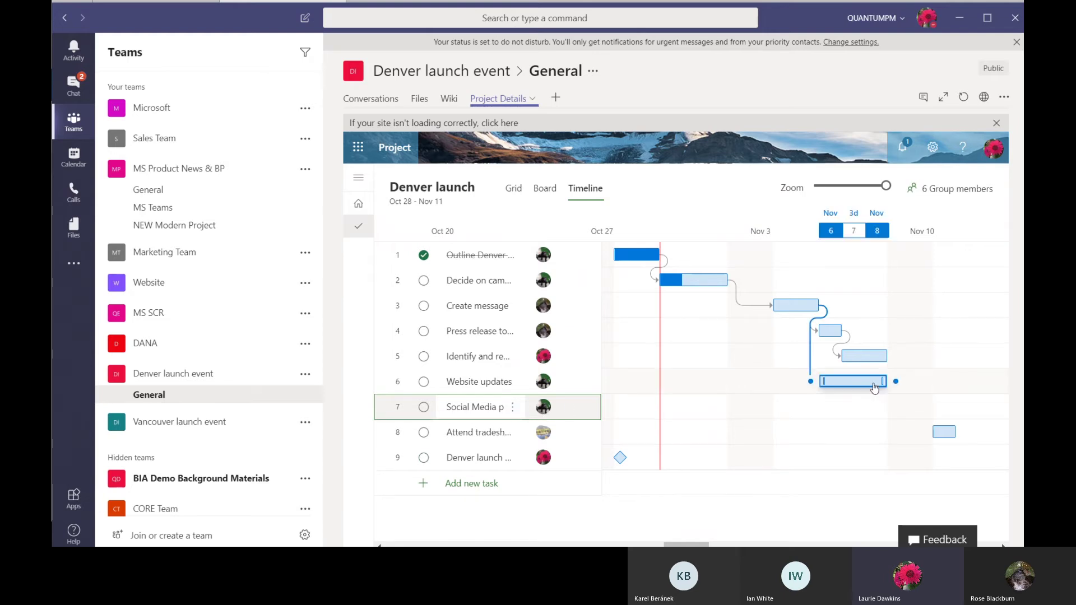
# Set the Social Media posts task's duration to 2 days and make it depend on task 3, Create message, in its task details
pyautogui.click(512, 407)
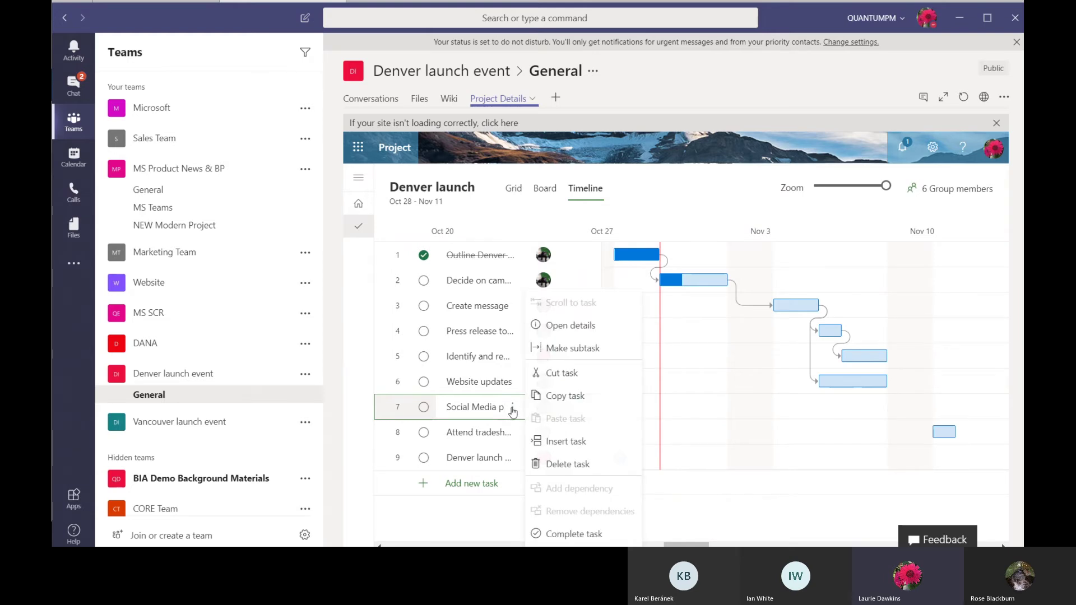
pyautogui.click(561, 325)
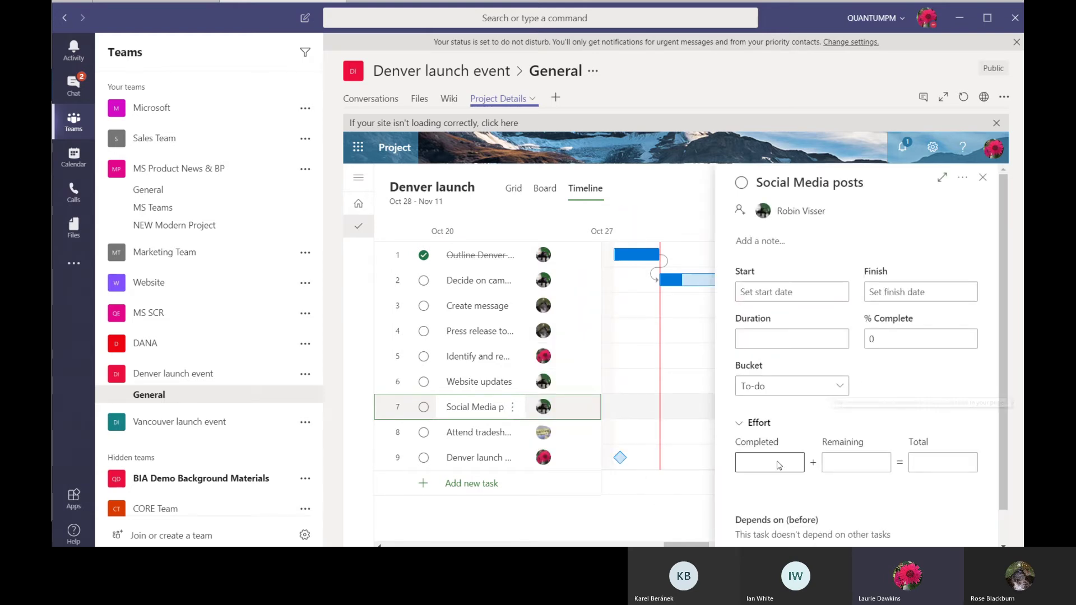
pyautogui.click(766, 302)
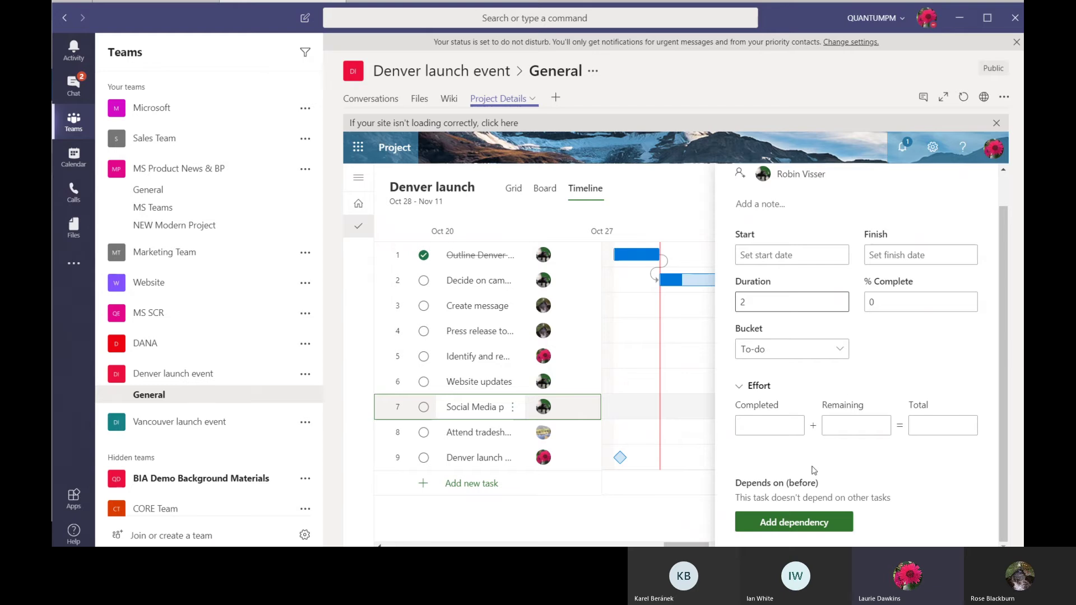
pyautogui.click(812, 529)
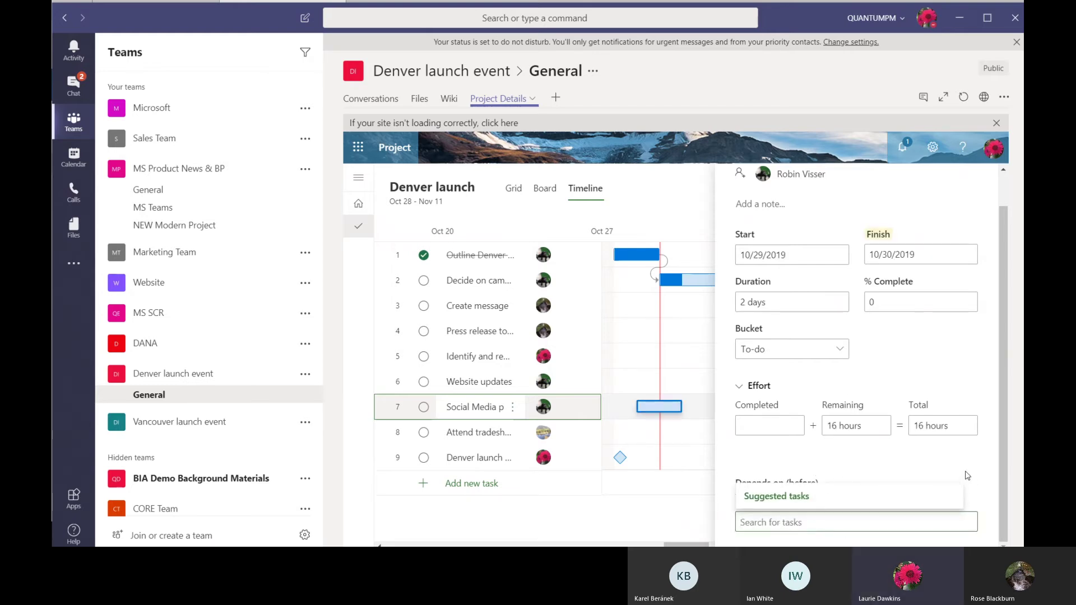
pyautogui.click(775, 523)
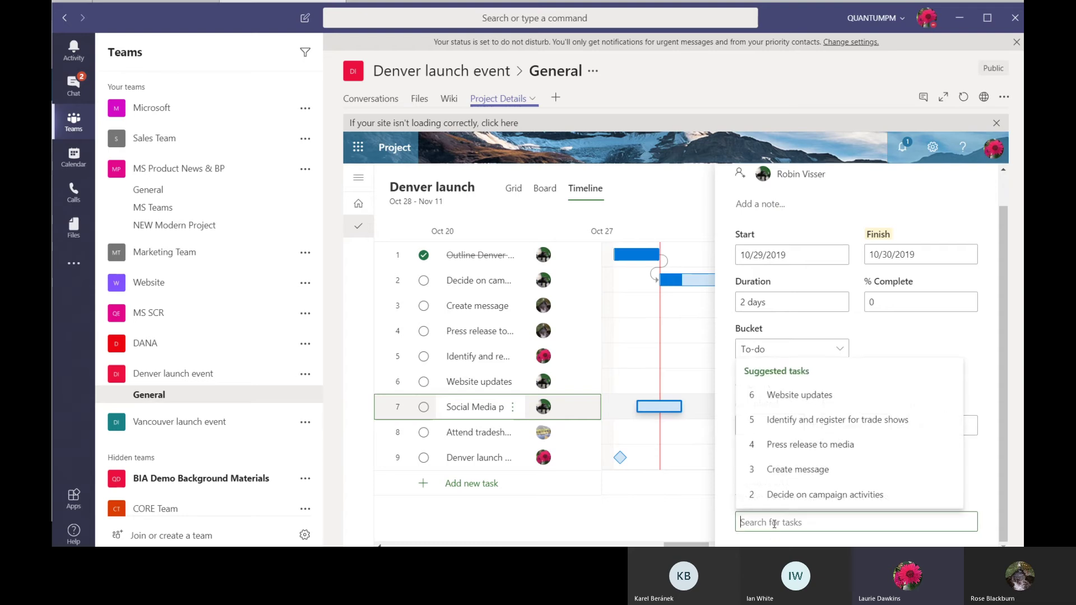
pyautogui.click(790, 473)
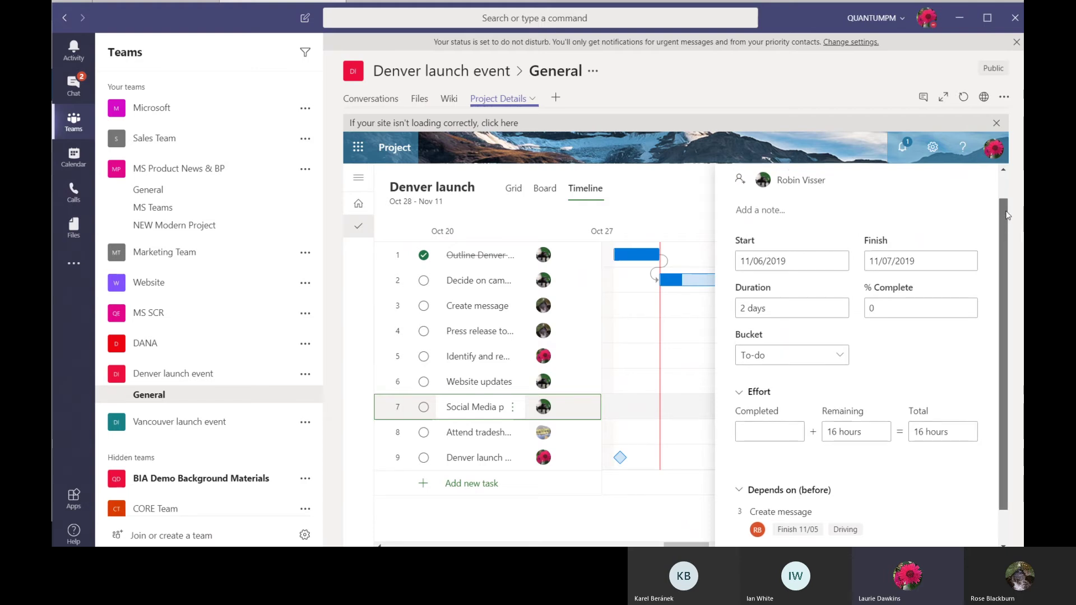
pyautogui.scroll(2, 995, 219)
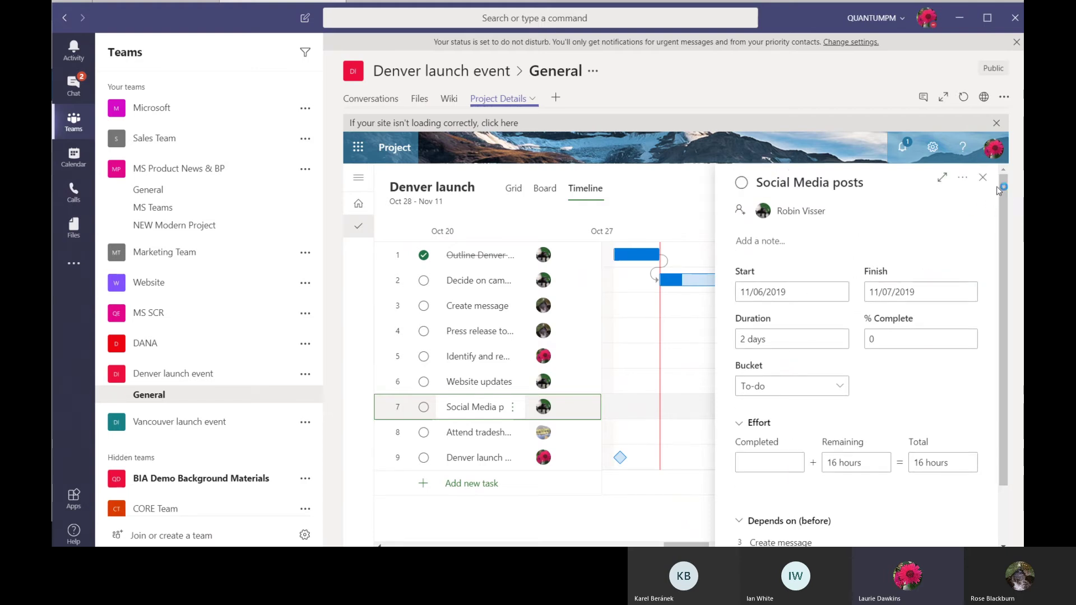
pyautogui.click(982, 178)
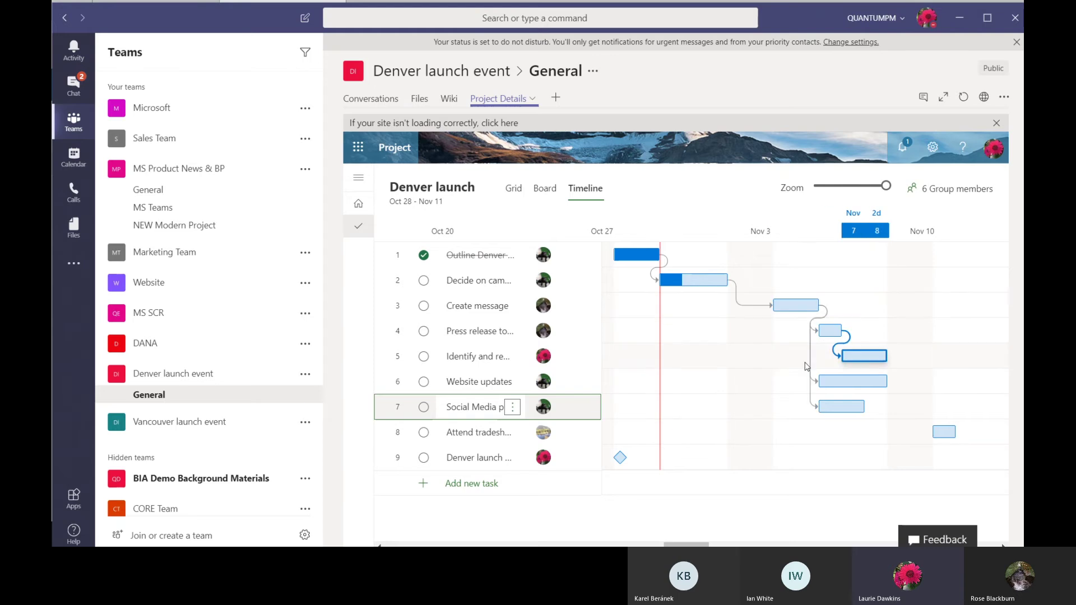
# Set the start date of the Social Media posts task to 11/08/2019 in its task details
pyautogui.click(839, 412)
pyautogui.click(763, 292)
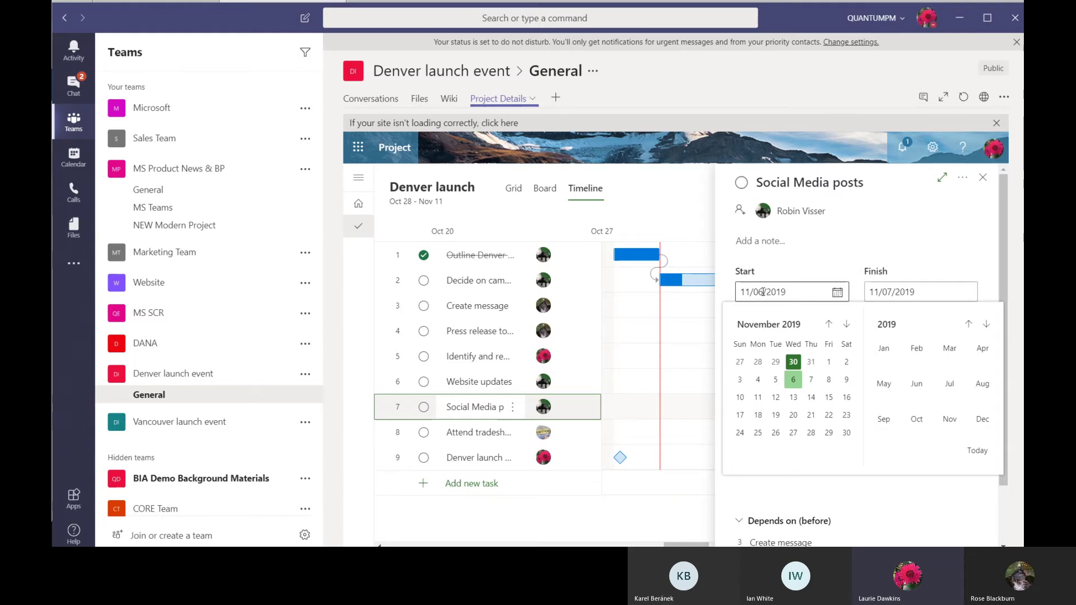
pyautogui.click(768, 289)
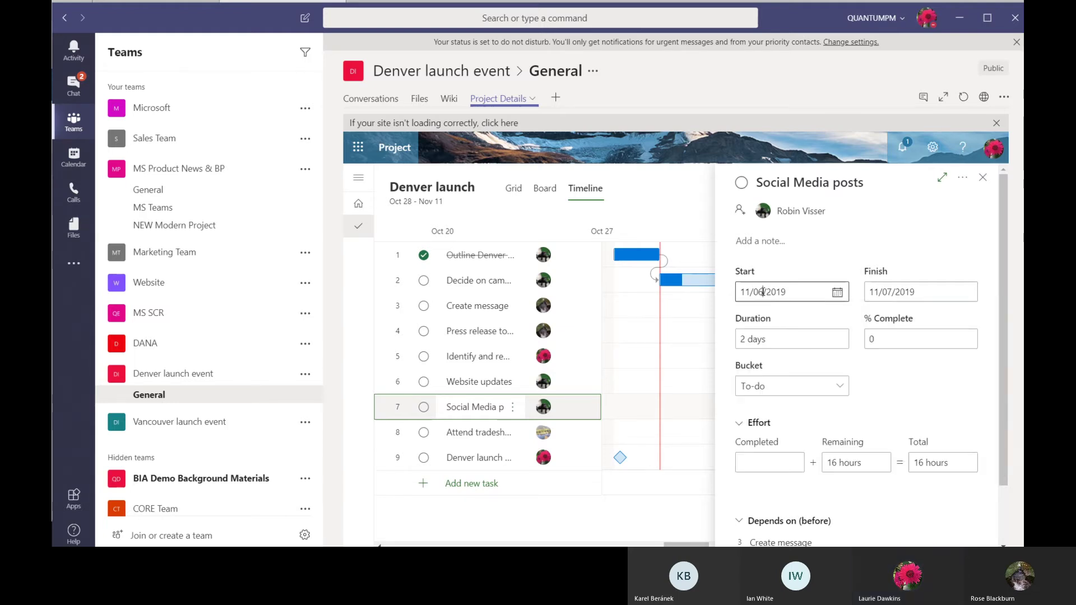
pyautogui.click(837, 292)
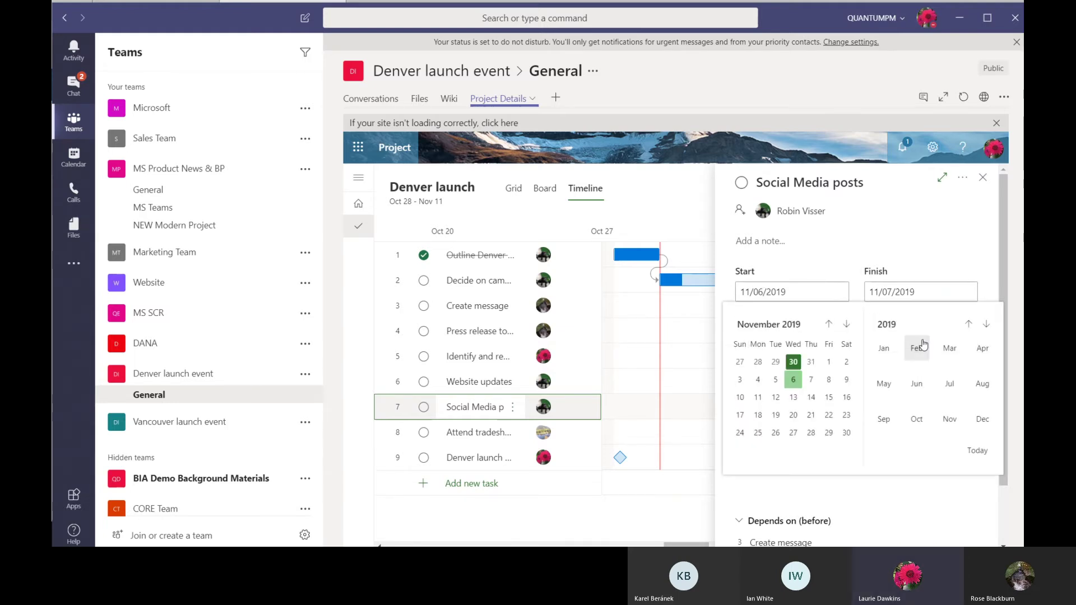
pyautogui.click(829, 381)
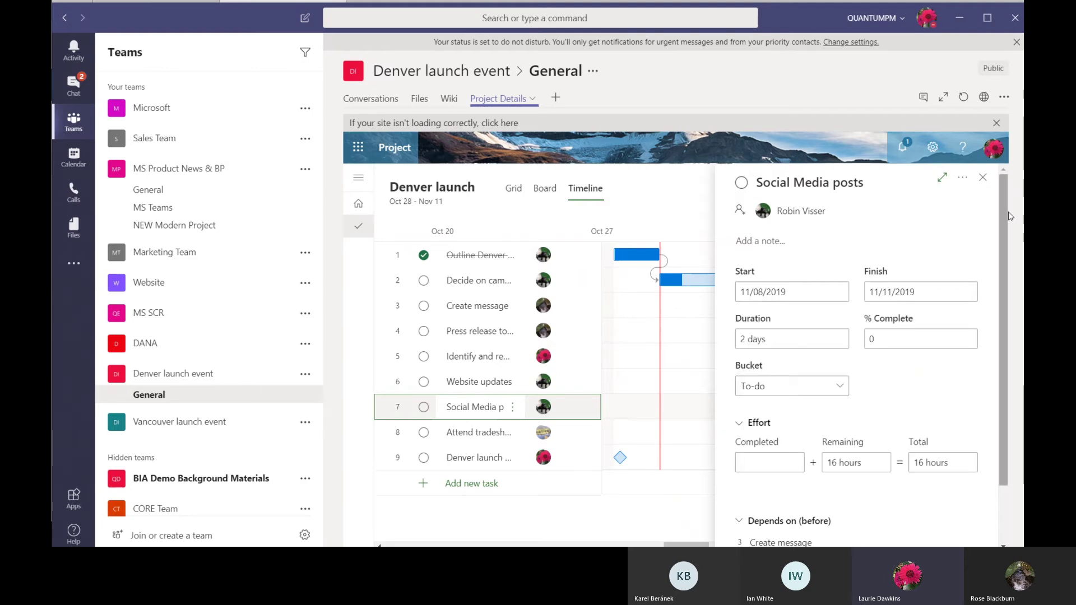
pyautogui.click(983, 179)
pyautogui.moveTo(861, 393)
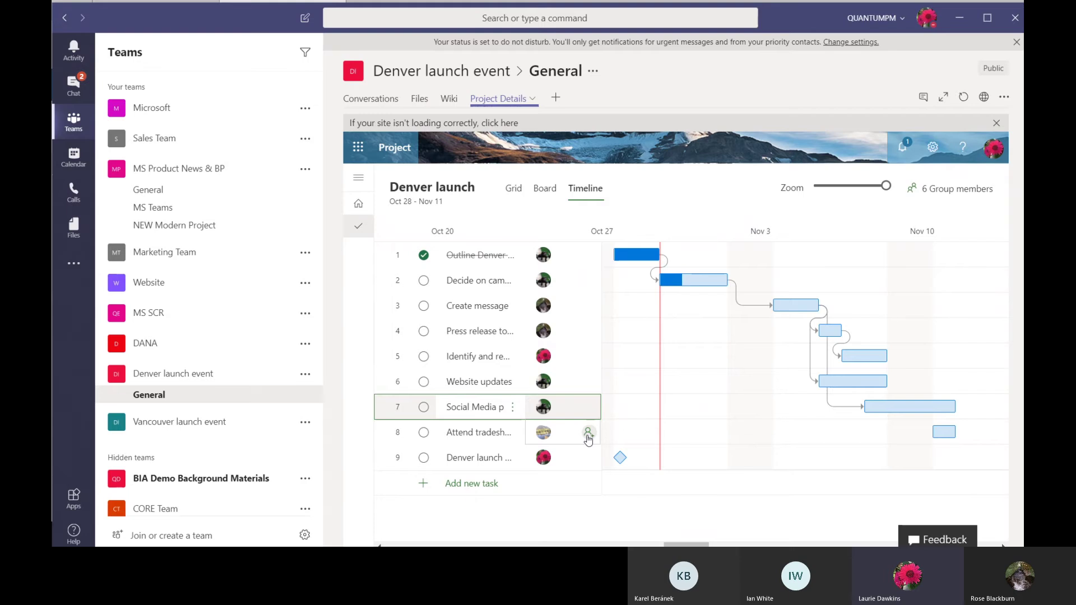
# Look through the team resources that can be assigned to the Attend tradeshows task
pyautogui.click(587, 433)
pyautogui.moveTo(677, 335); pyautogui.dragTo(674, 381)
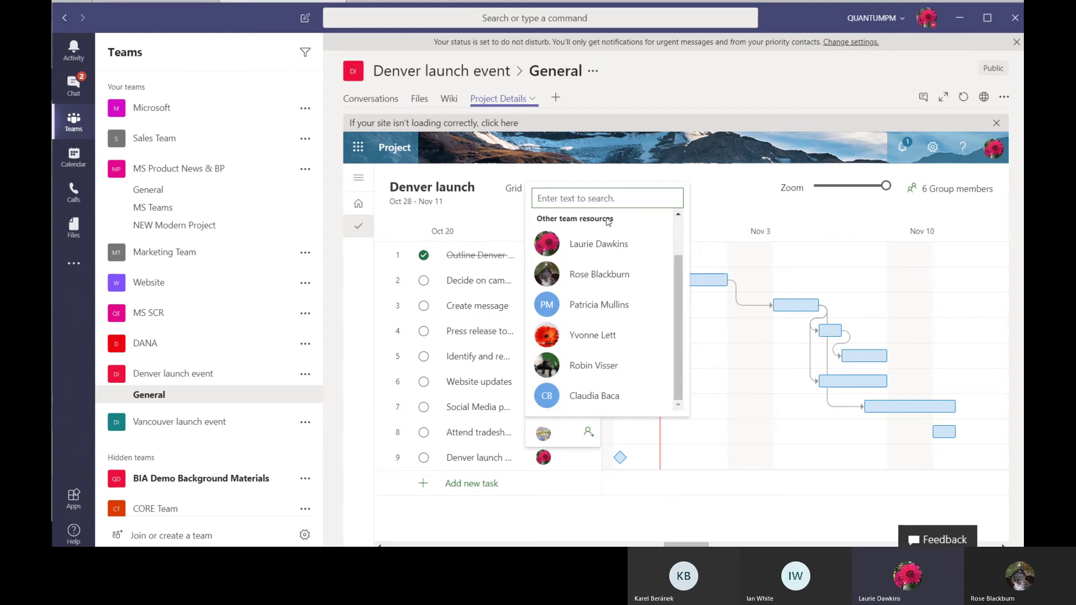
pyautogui.scroll(2, 675, 332)
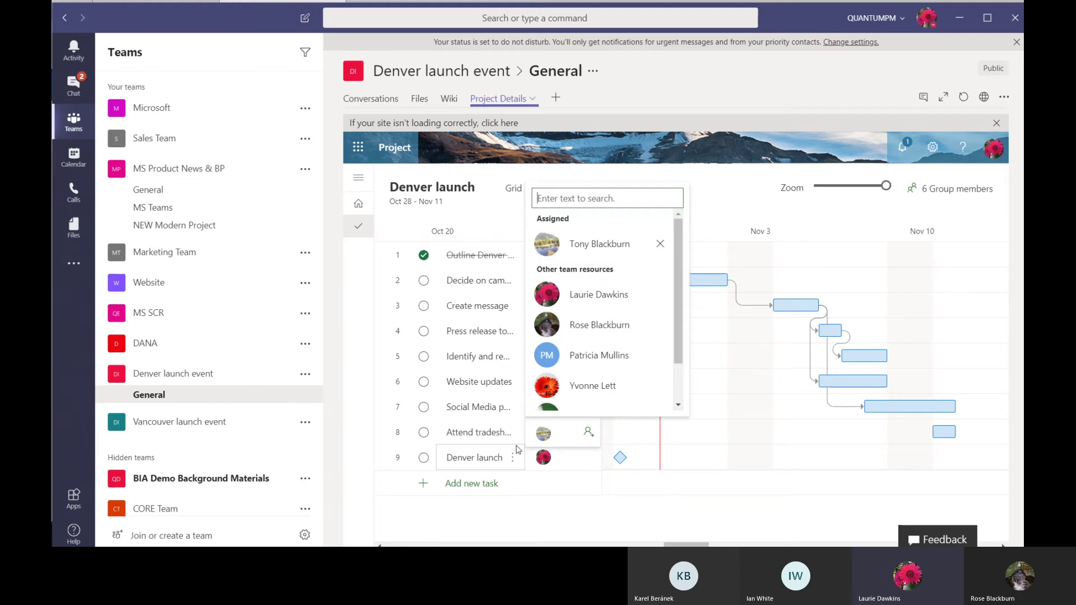
pyautogui.click(499, 524)
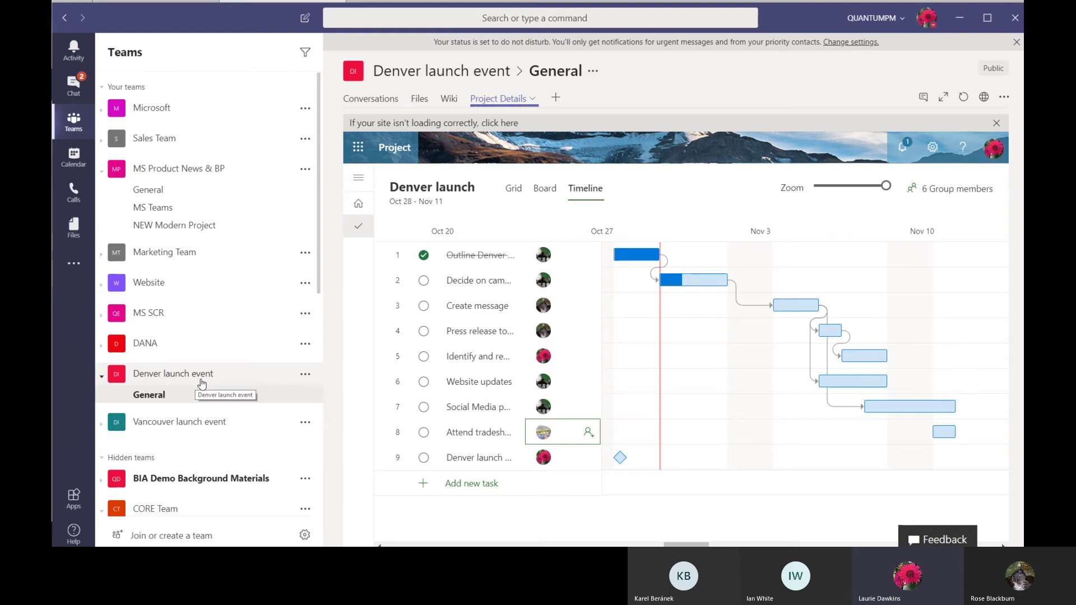
# Add a new person with the Member role to the Denver launch event team through its team management page
pyautogui.click(305, 376)
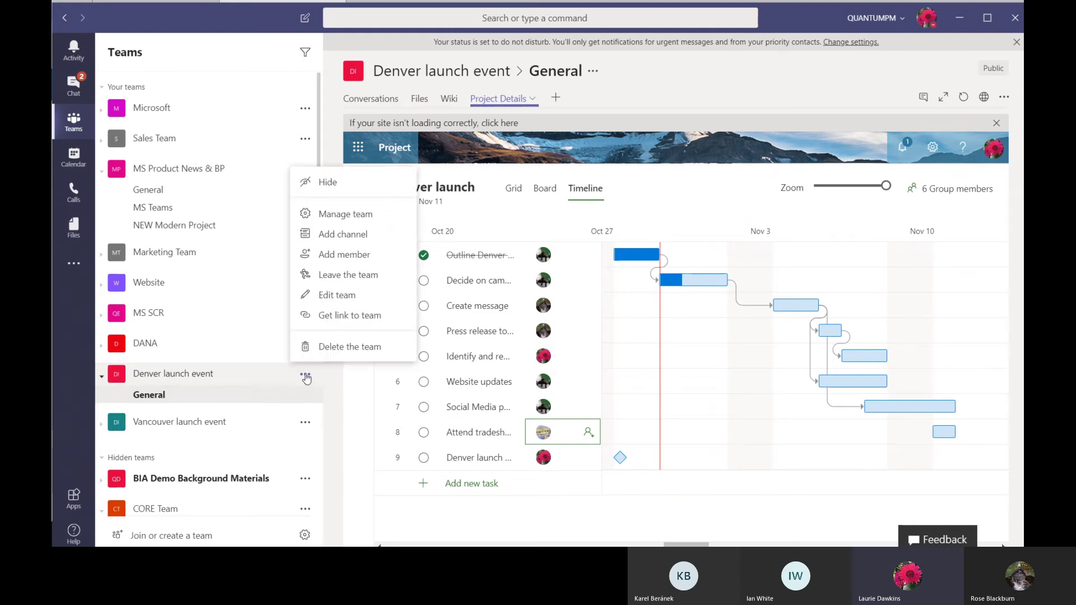
pyautogui.click(334, 216)
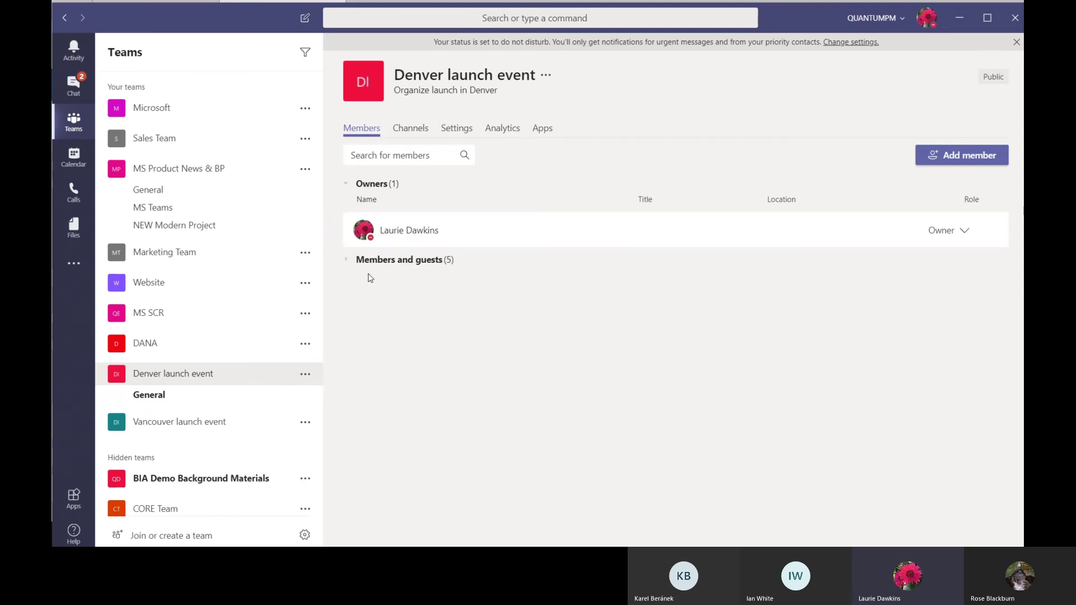
pyautogui.click(345, 261)
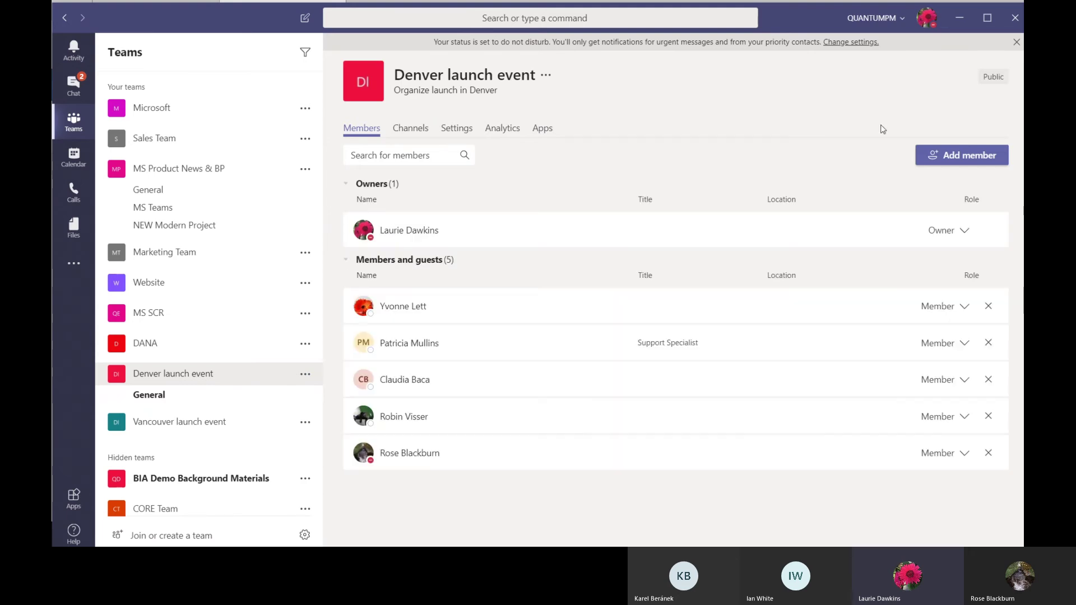
pyautogui.click(958, 154)
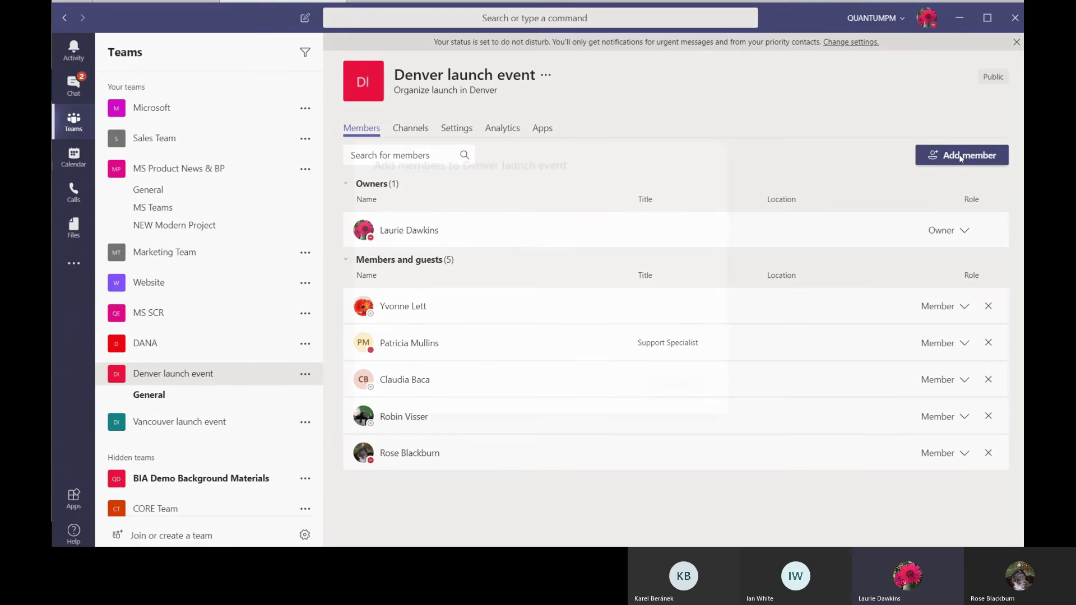
pyautogui.write('kris')
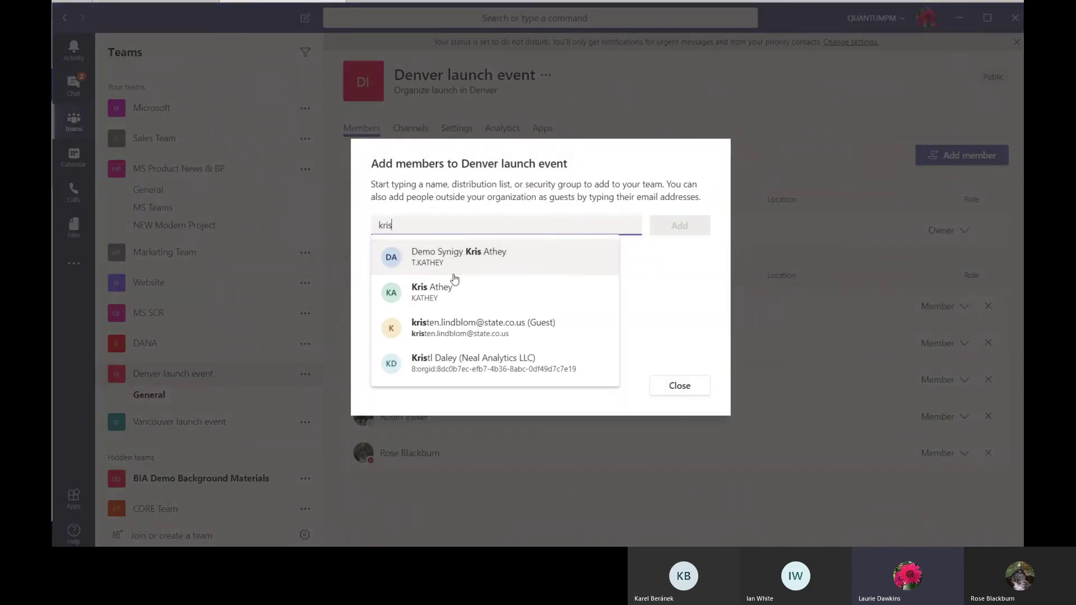
pyautogui.click(454, 290)
pyautogui.click(683, 228)
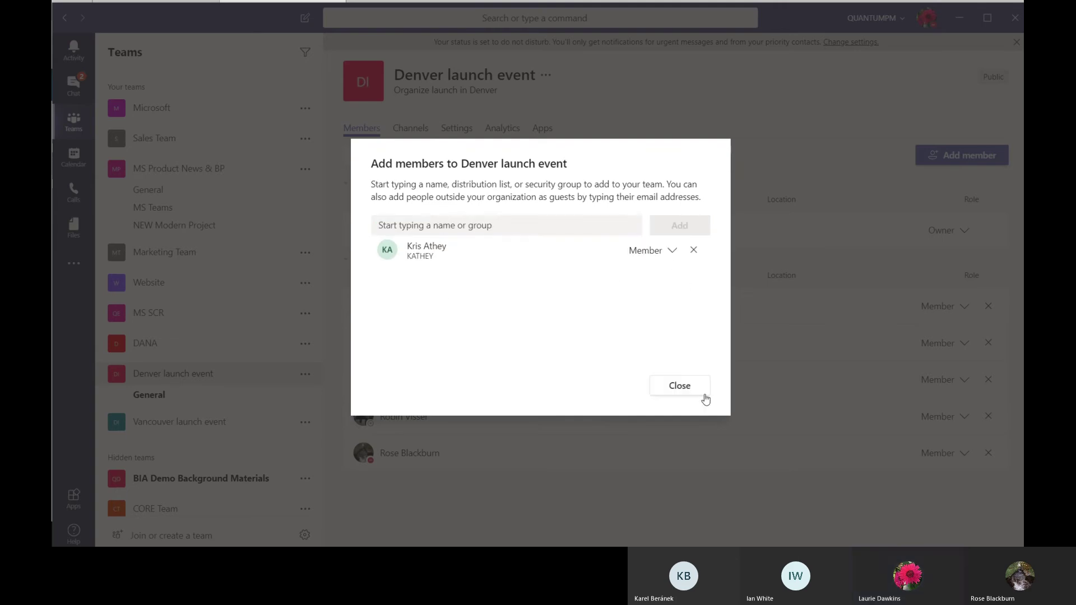
pyautogui.click(682, 393)
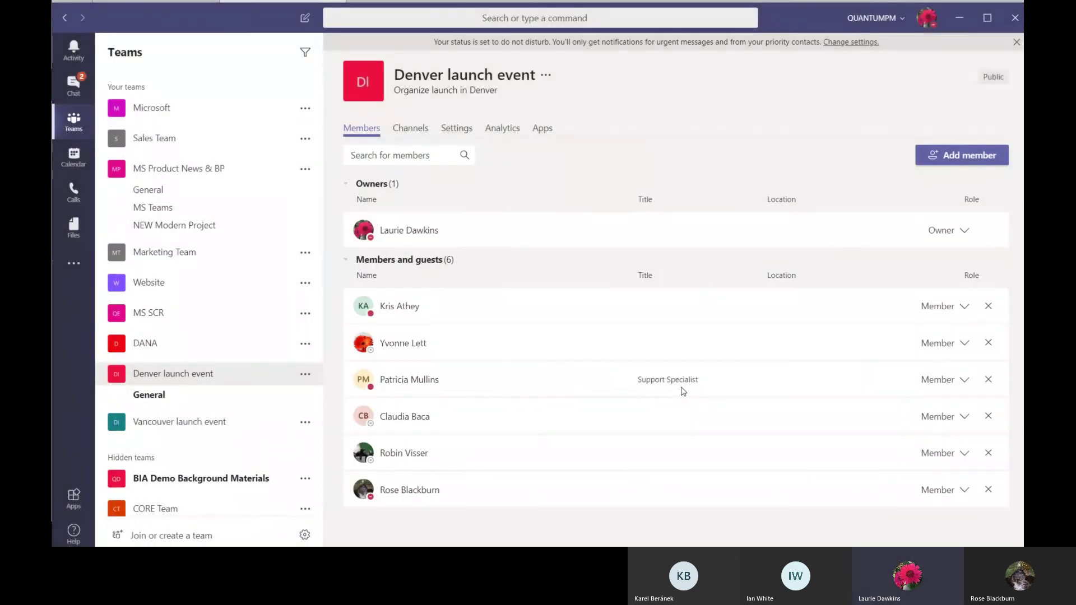
# Return to the project timeline in the General channel and check the Attend tradeshows assignee list for the new team member
pyautogui.click(150, 395)
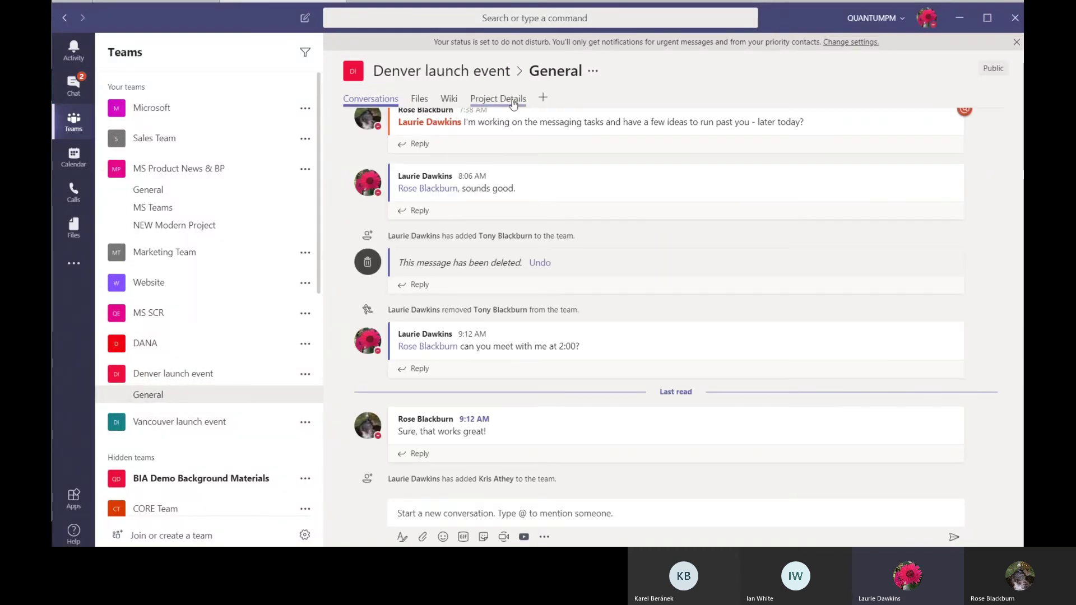
pyautogui.click(512, 101)
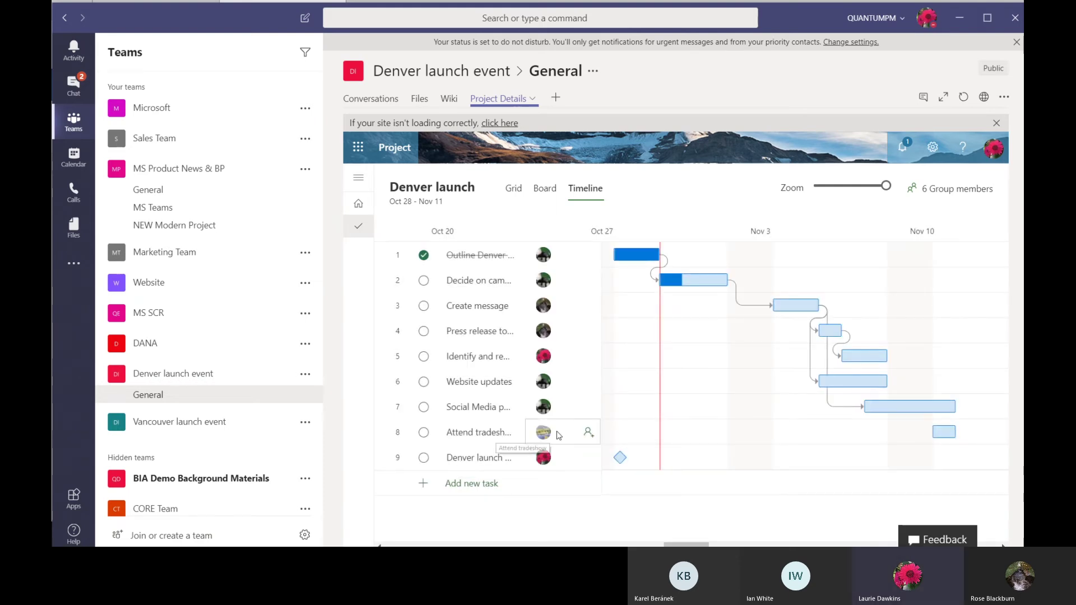
pyautogui.click(590, 440)
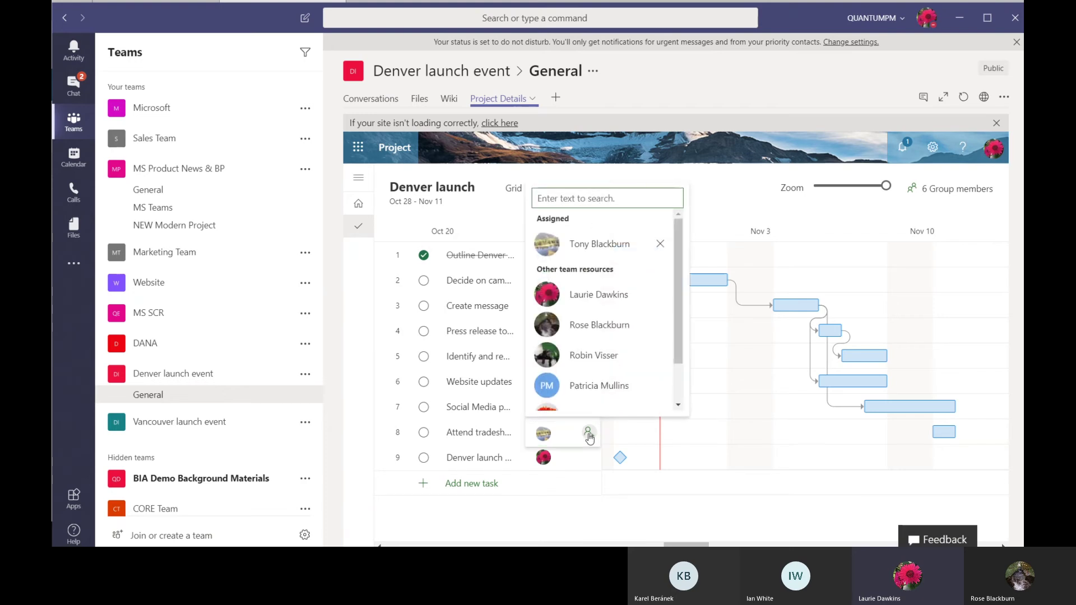
pyautogui.moveTo(677, 281)
pyautogui.mouseDown()
pyautogui.moveTo(677, 354)
pyautogui.moveTo(672, 283)
pyautogui.mouseUp()
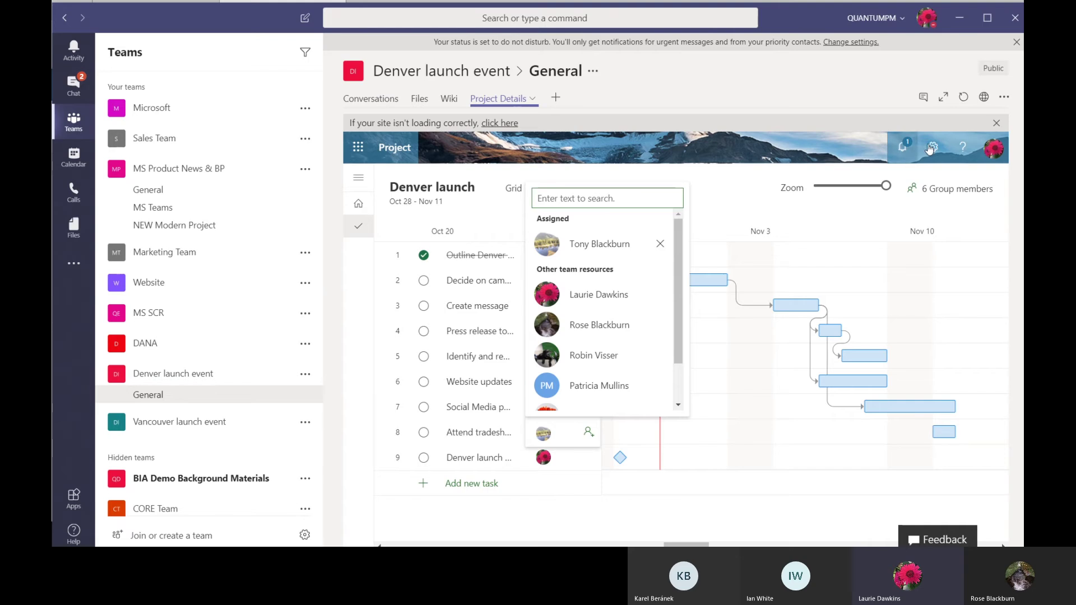
# Reload the project timeline and review the team resources assignable to the Attend tradeshow task for the new member
pyautogui.click(963, 99)
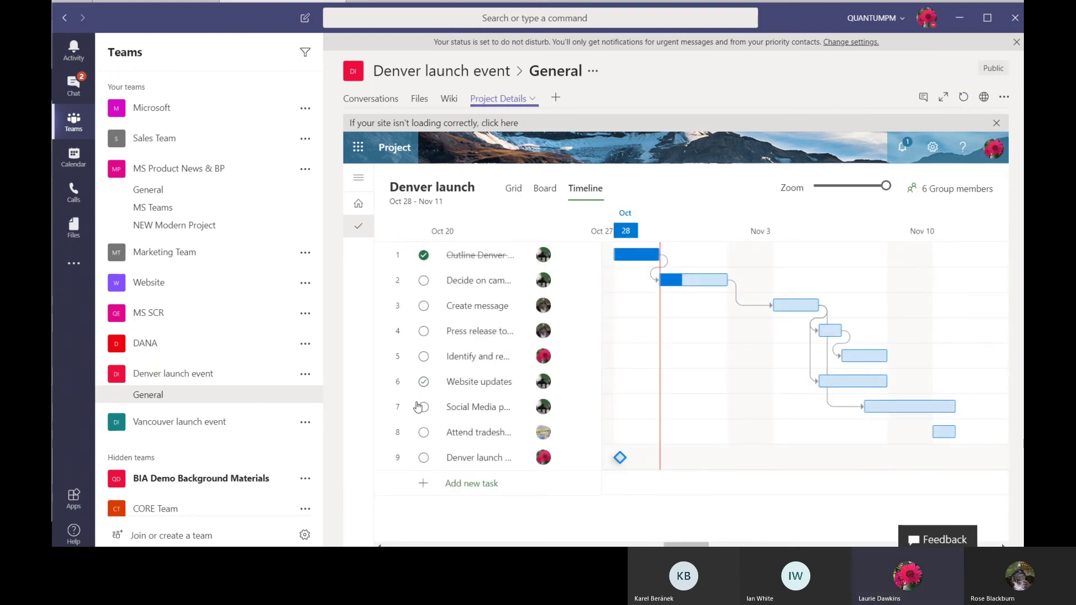
pyautogui.click(587, 433)
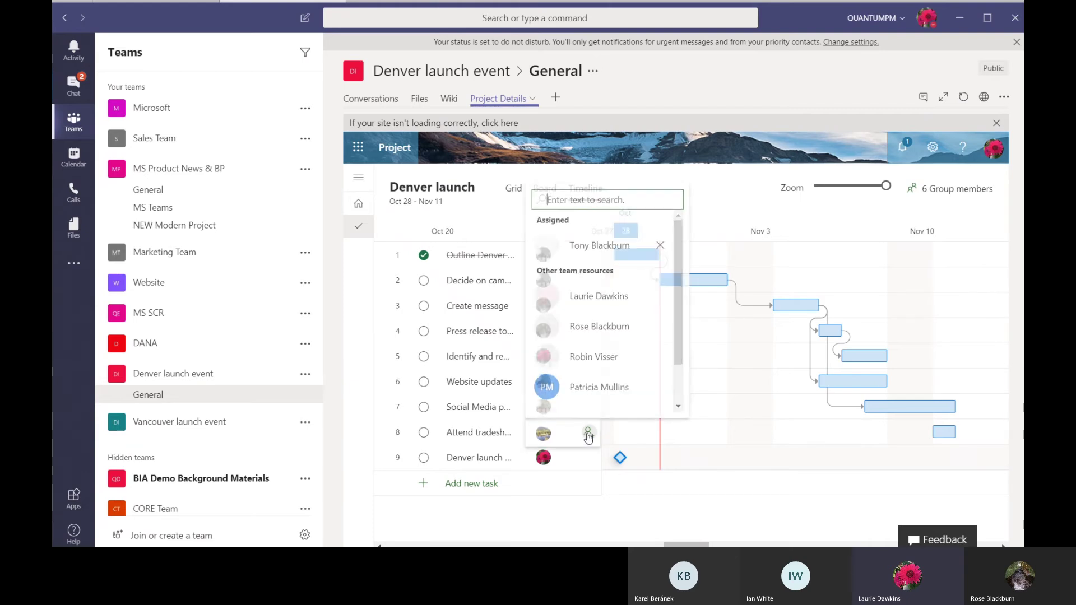
pyautogui.moveTo(676, 313); pyautogui.dragTo(672, 380)
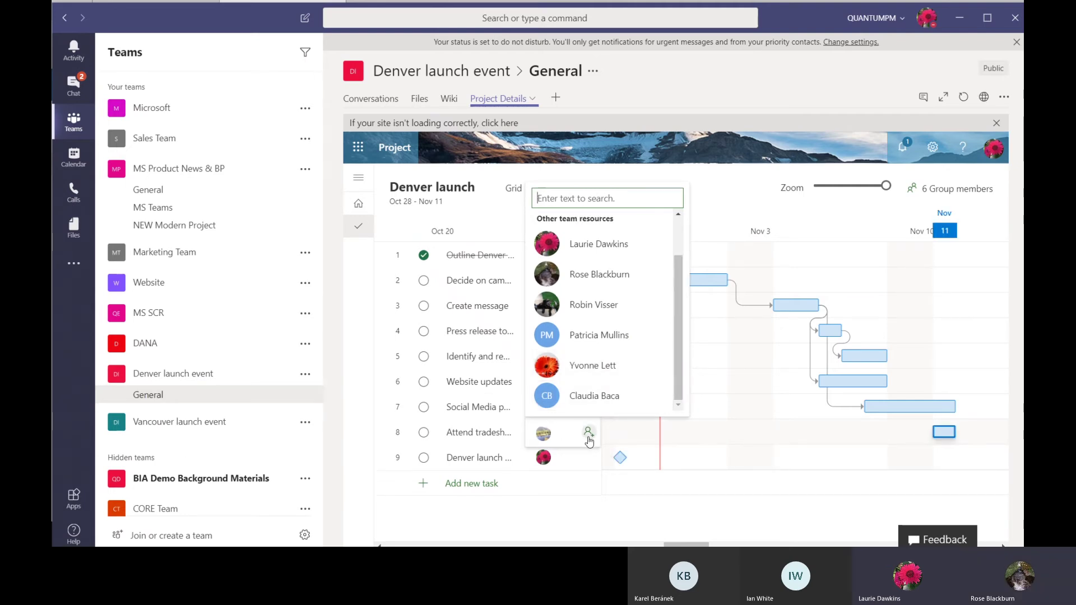
pyautogui.scroll(2, 671, 281)
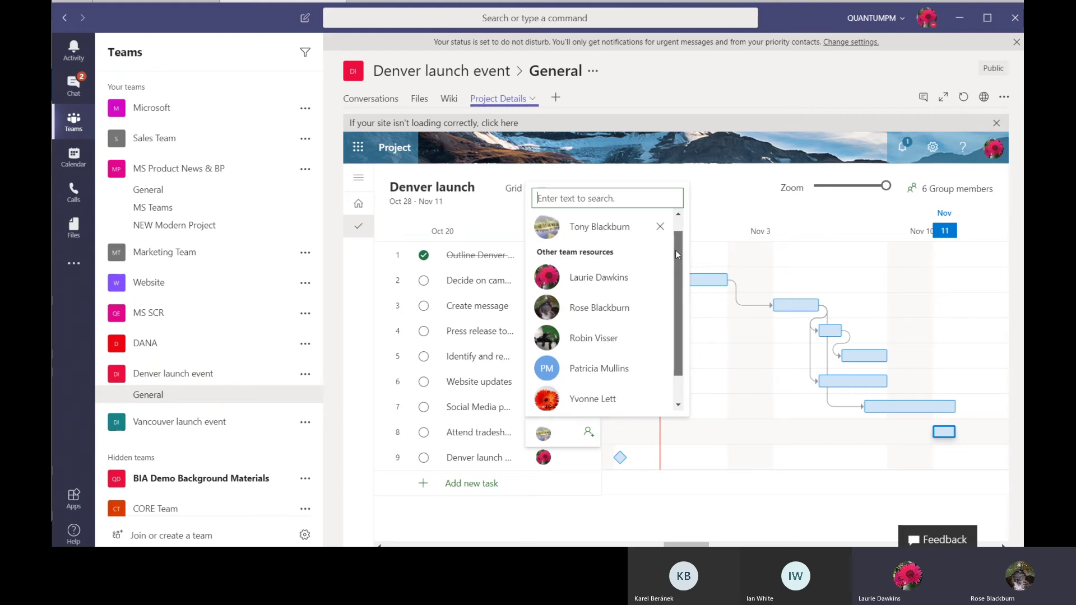
pyautogui.click(535, 539)
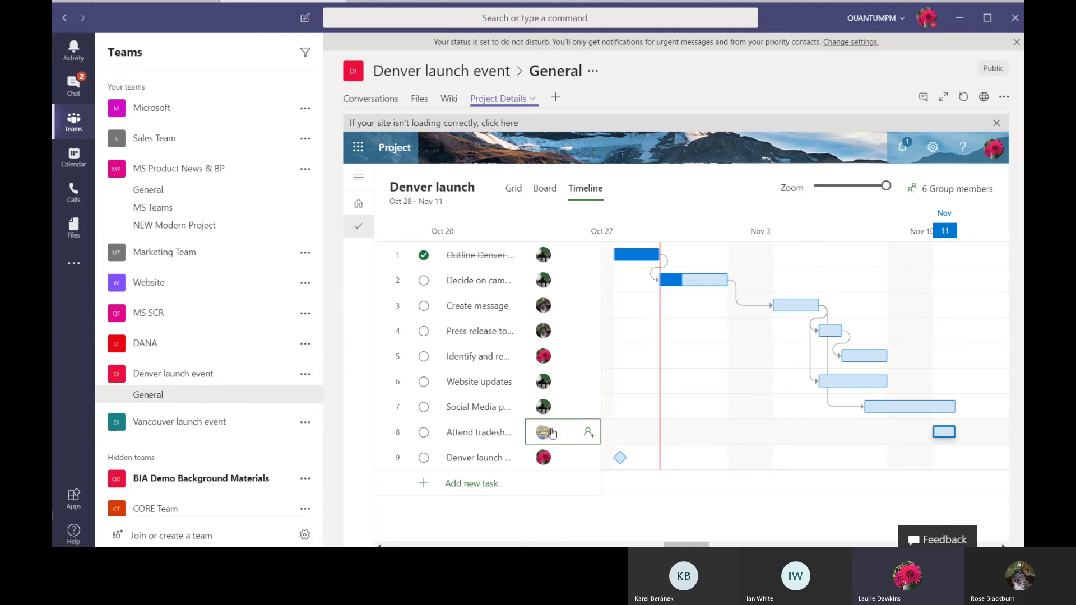
# Reassign the Attend tradeshow task to the first of the other team resources and remove its original assignee
pyautogui.click(589, 432)
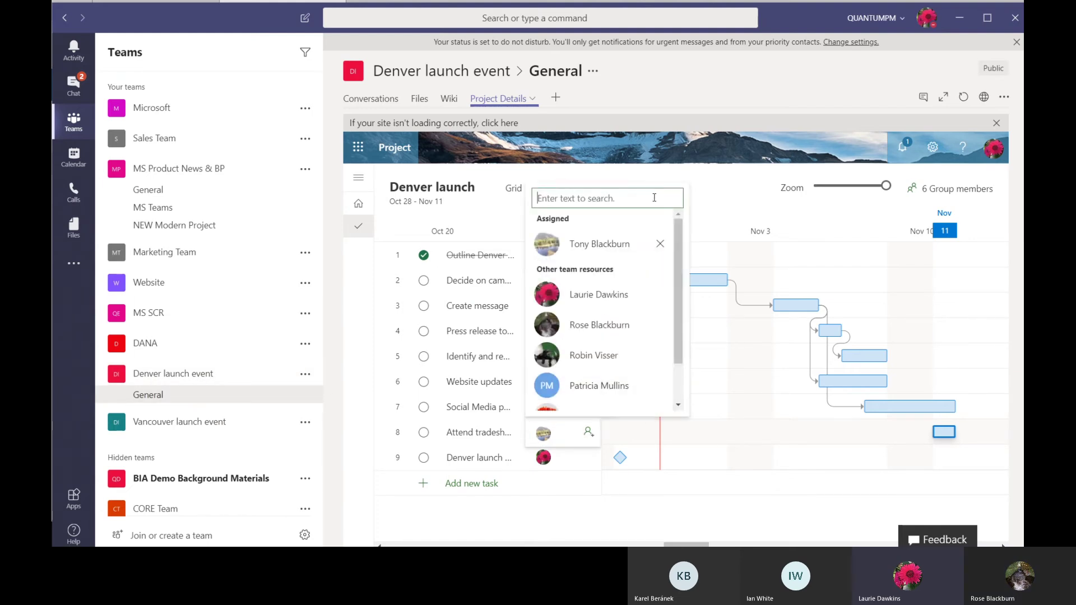
pyautogui.click(618, 300)
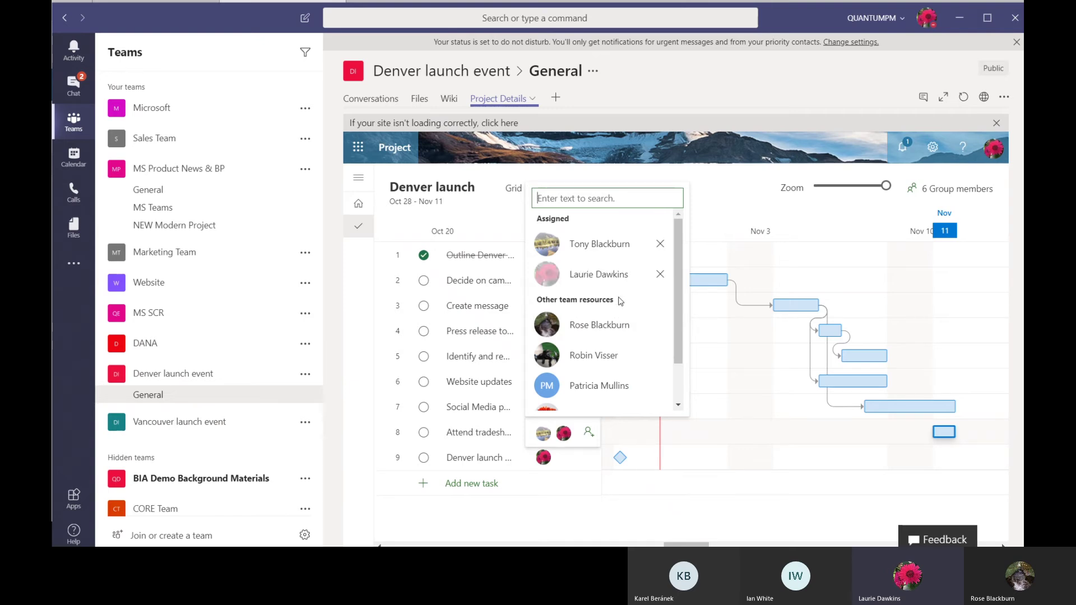
pyautogui.click(660, 245)
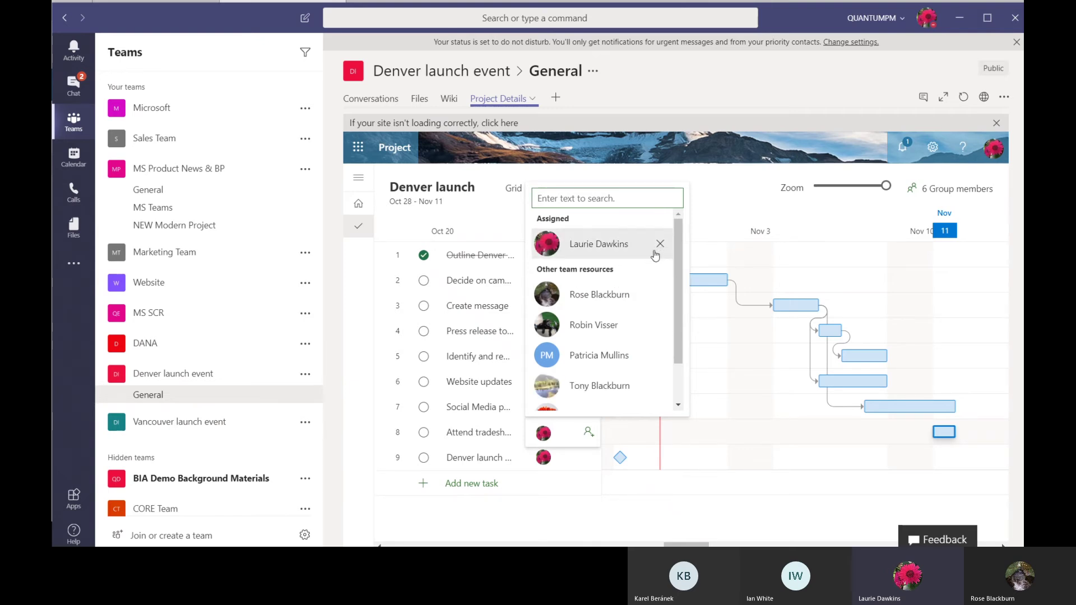
pyautogui.click(581, 524)
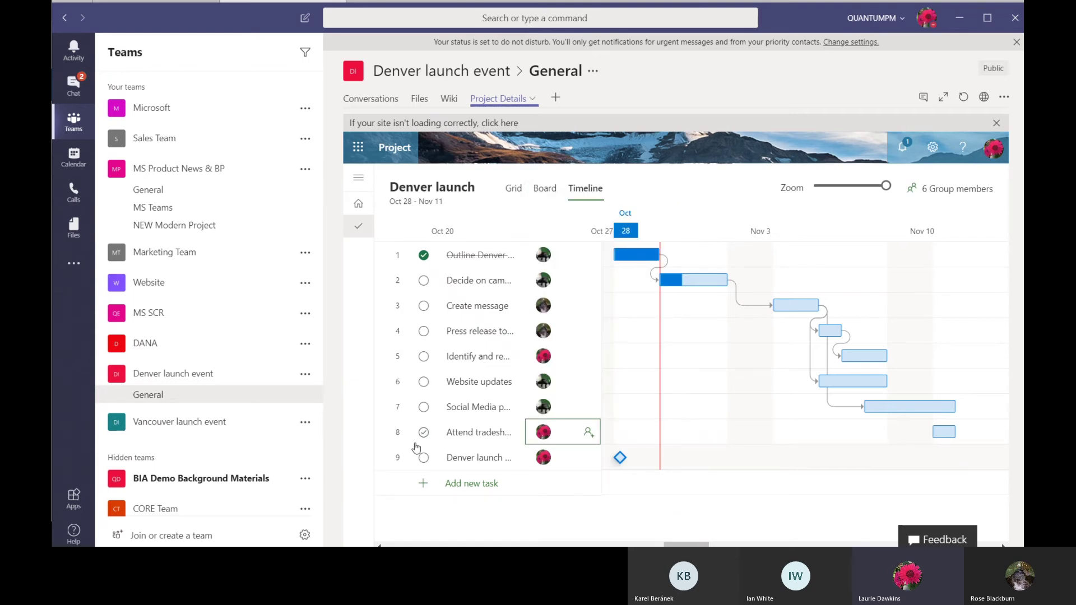
# Make the Attend tradeshow task depend on Identify and register for trade shows in its task details
pyautogui.moveTo(925, 434)
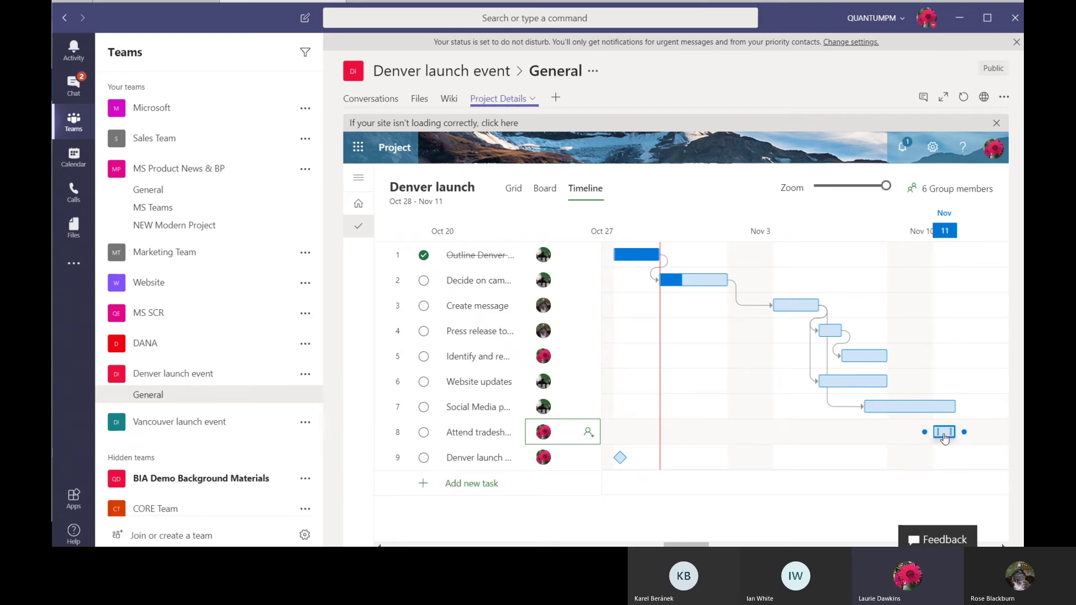
pyautogui.click(853, 381)
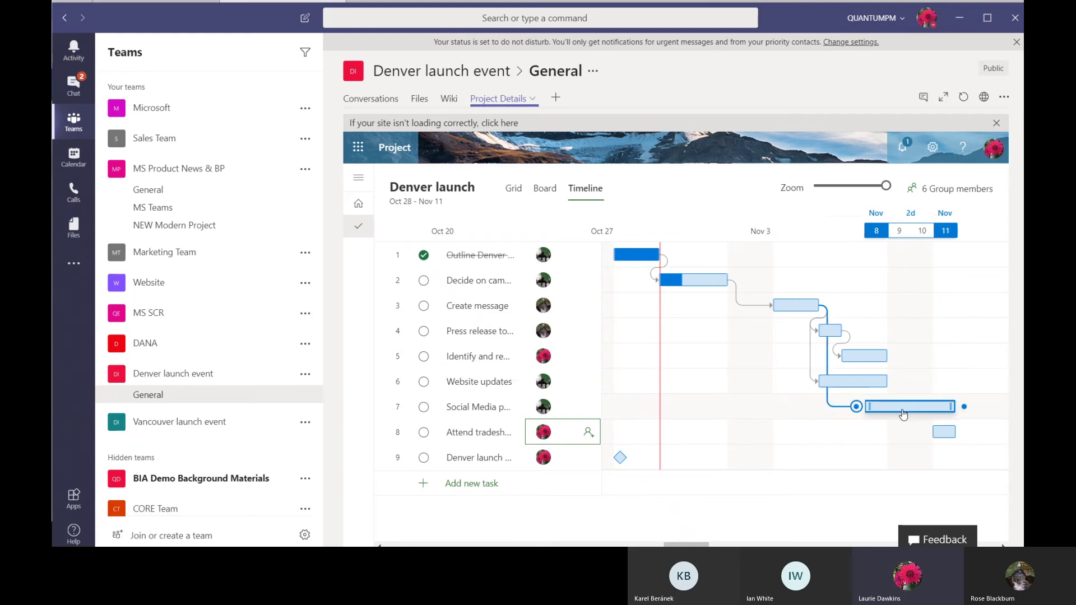
pyautogui.click(947, 431)
pyautogui.click(945, 437)
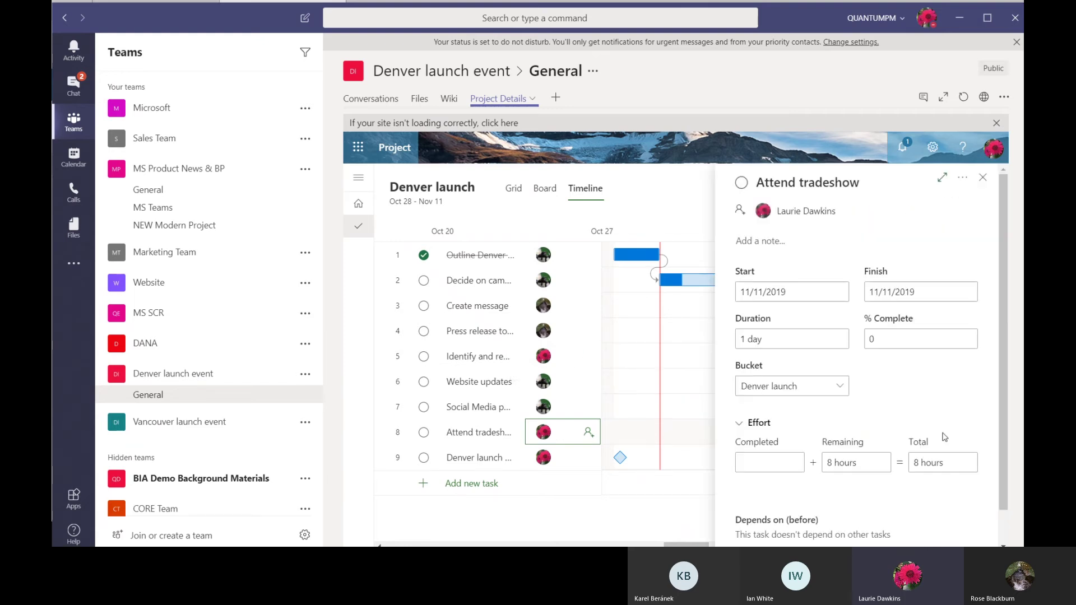
pyautogui.scroll(-1, 798, 507)
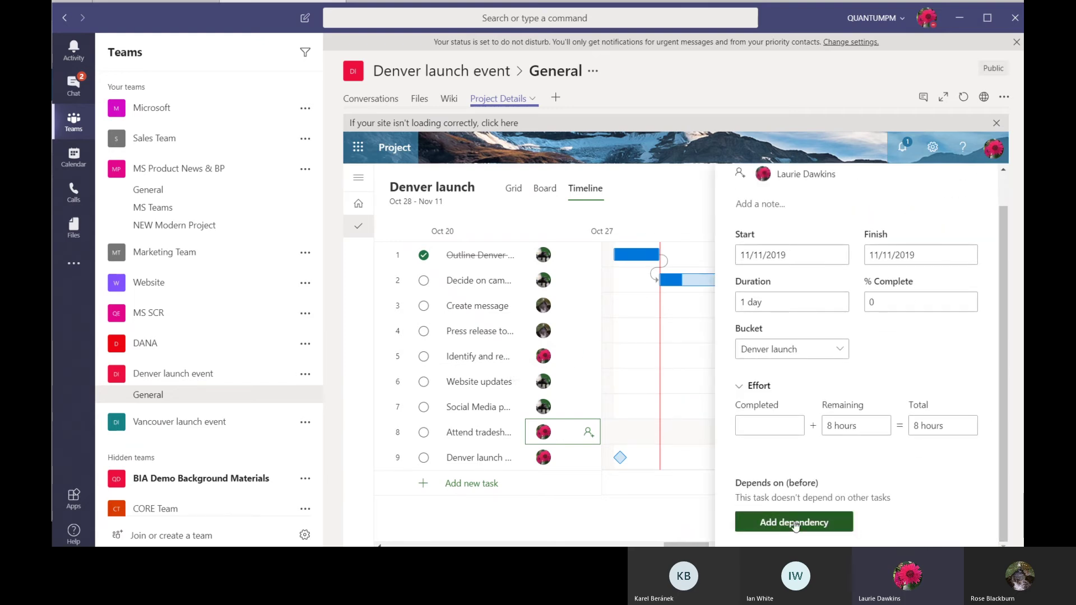
pyautogui.click(795, 524)
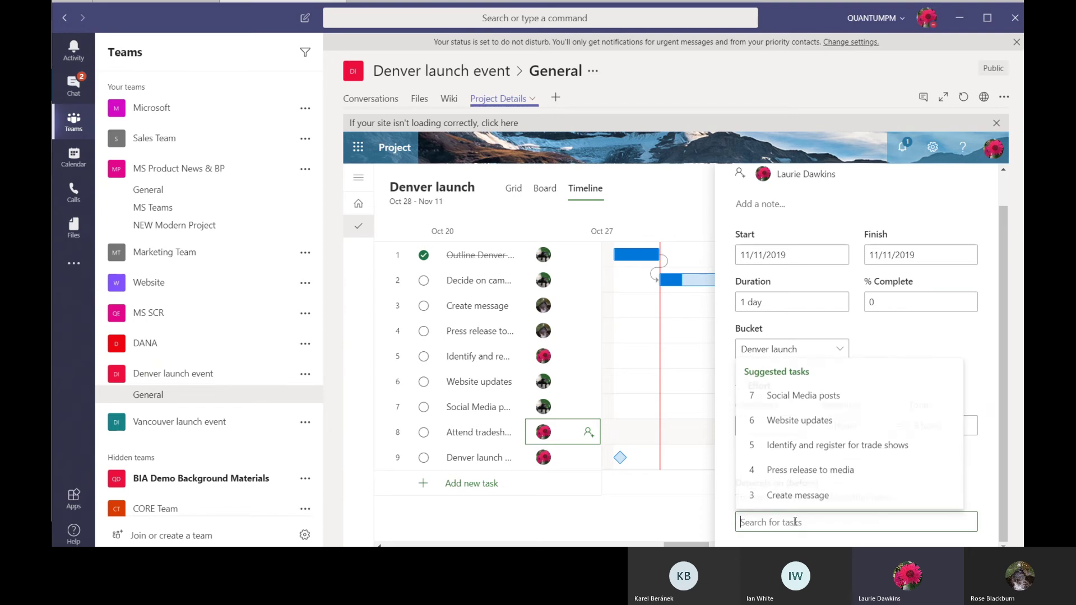
pyautogui.click(779, 444)
pyautogui.scroll(5, 1003, 218)
pyautogui.click(987, 187)
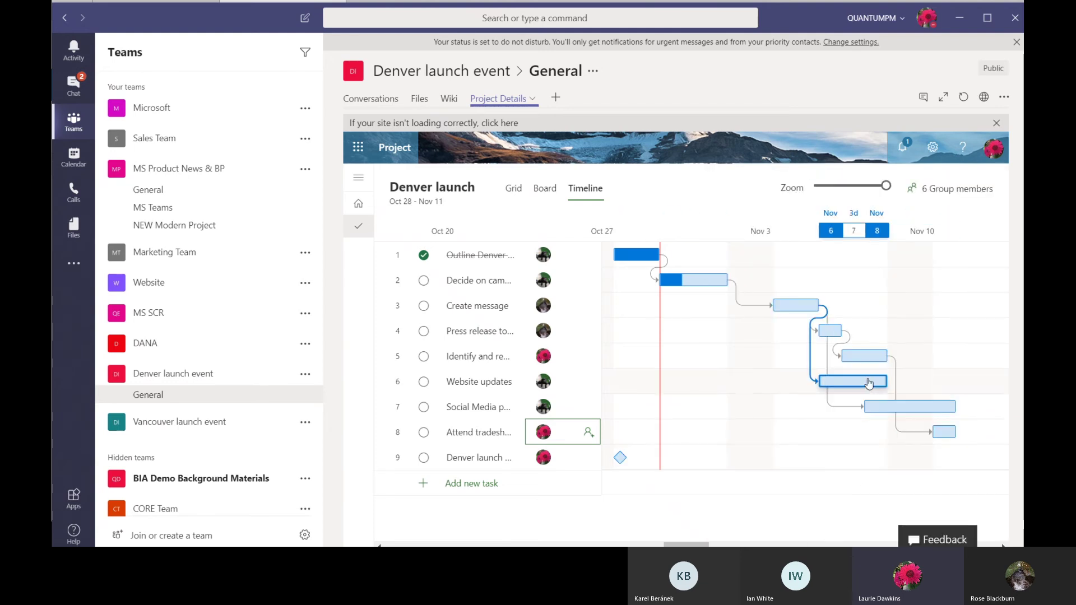
# Make the Denver launch complete milestone depend on the Attend tradeshow task in its task details
pyautogui.moveTo(943, 433)
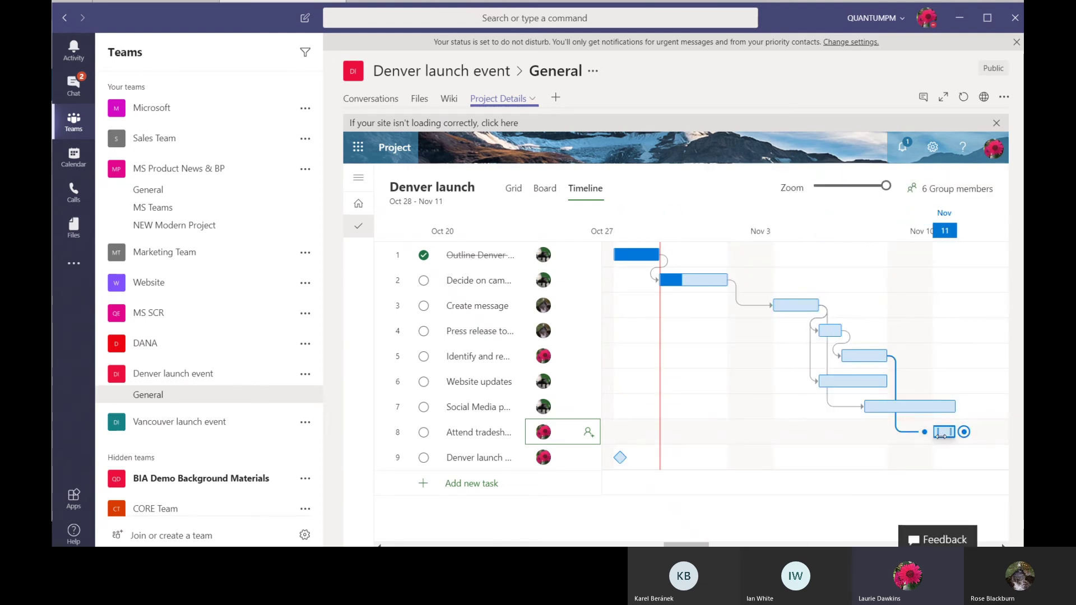
pyautogui.moveTo(941, 436)
pyautogui.mouseDown()
pyautogui.moveTo(896, 434)
pyautogui.moveTo(932, 436)
pyautogui.mouseUp()
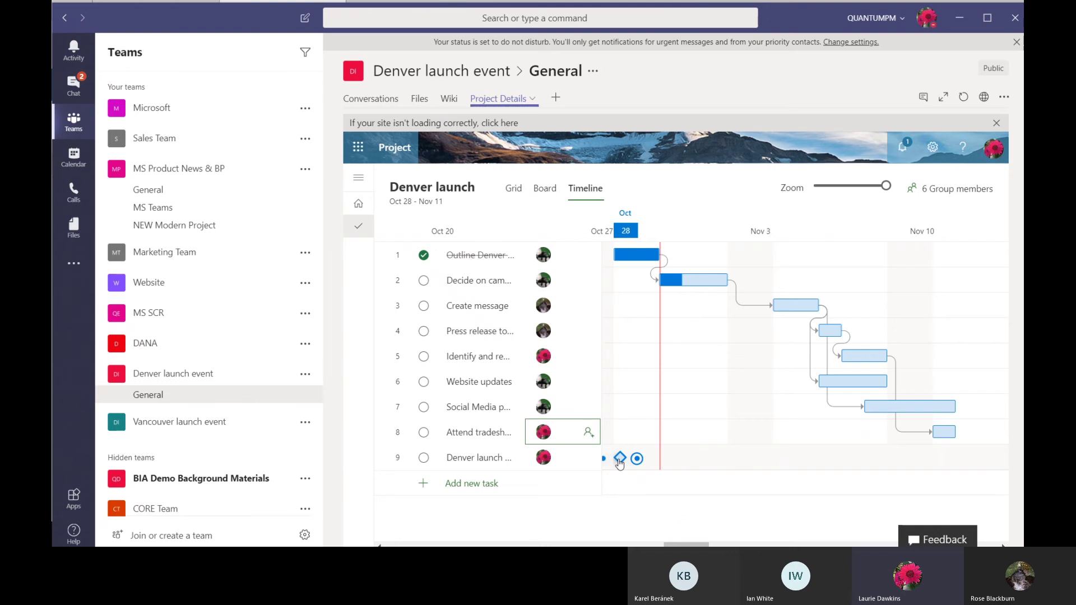
pyautogui.click(619, 458)
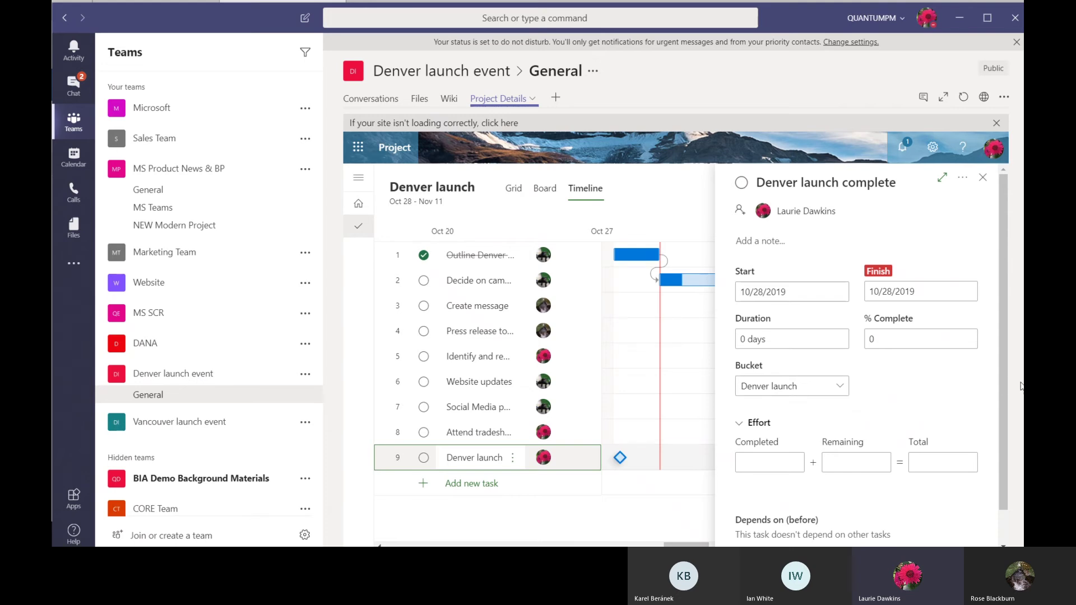
pyautogui.scroll(-2, 820, 523)
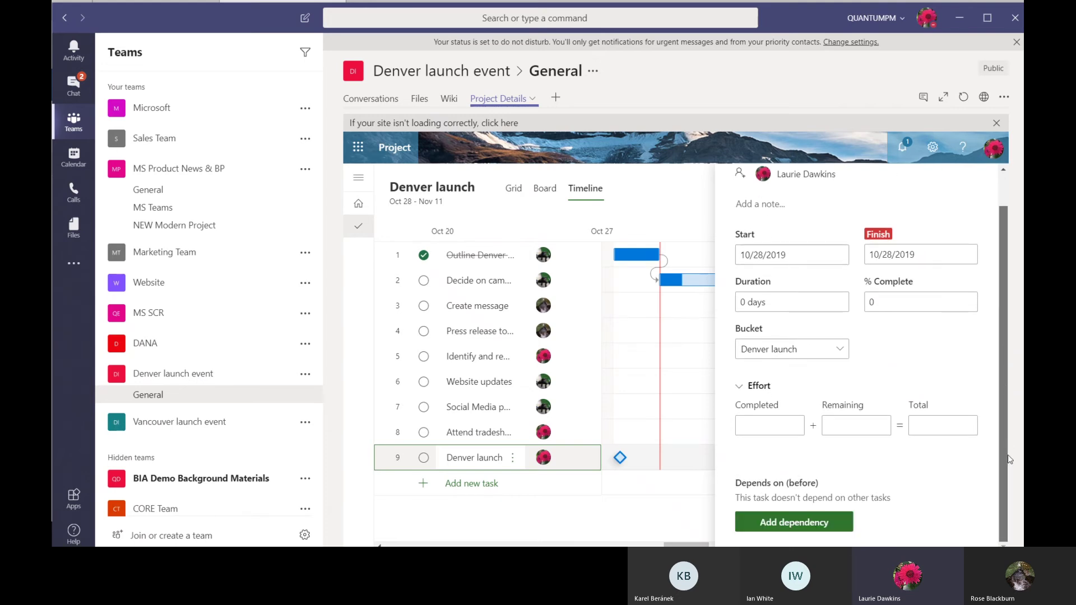
pyautogui.click(820, 522)
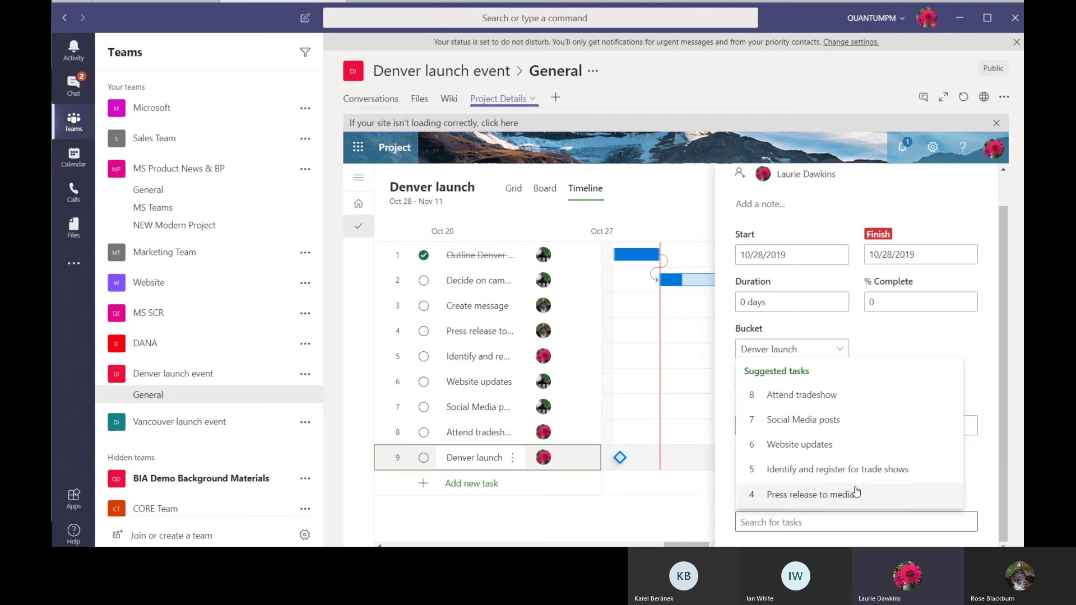
pyautogui.click(803, 396)
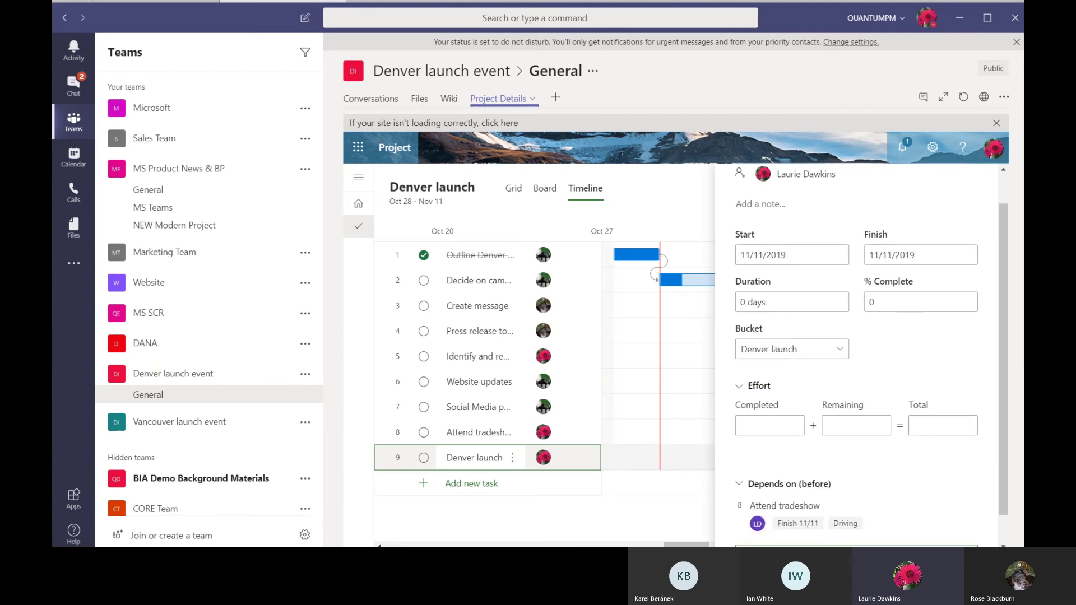
pyautogui.moveTo(999, 225); pyautogui.dragTo(1003, 175)
pyautogui.click(983, 177)
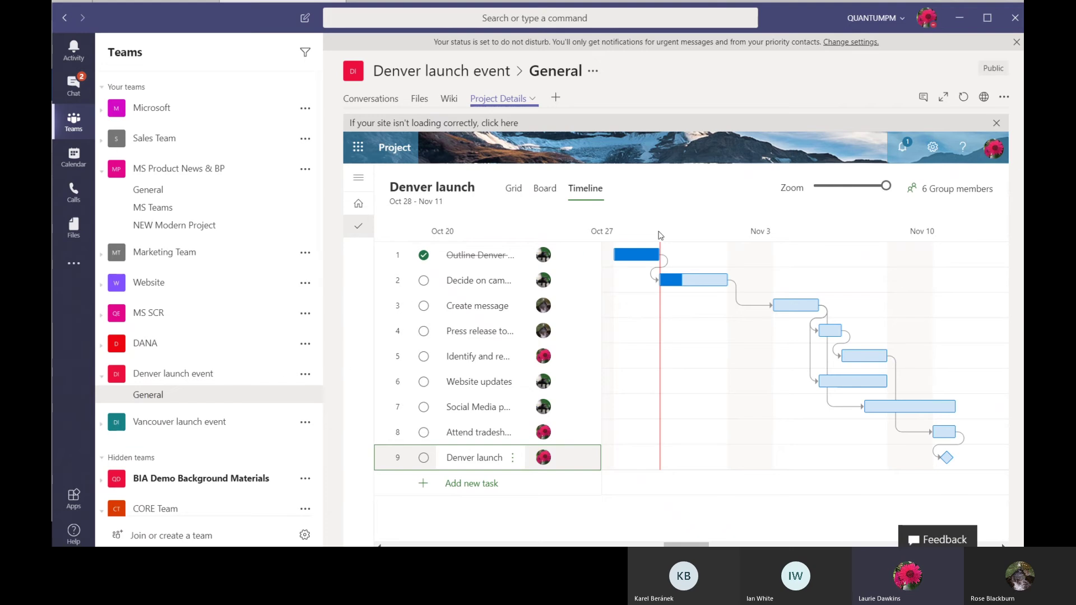
# Show the project board grouped by bucket and move the Social Media posts task from To-do to the Denver launch bucket
pyautogui.click(546, 189)
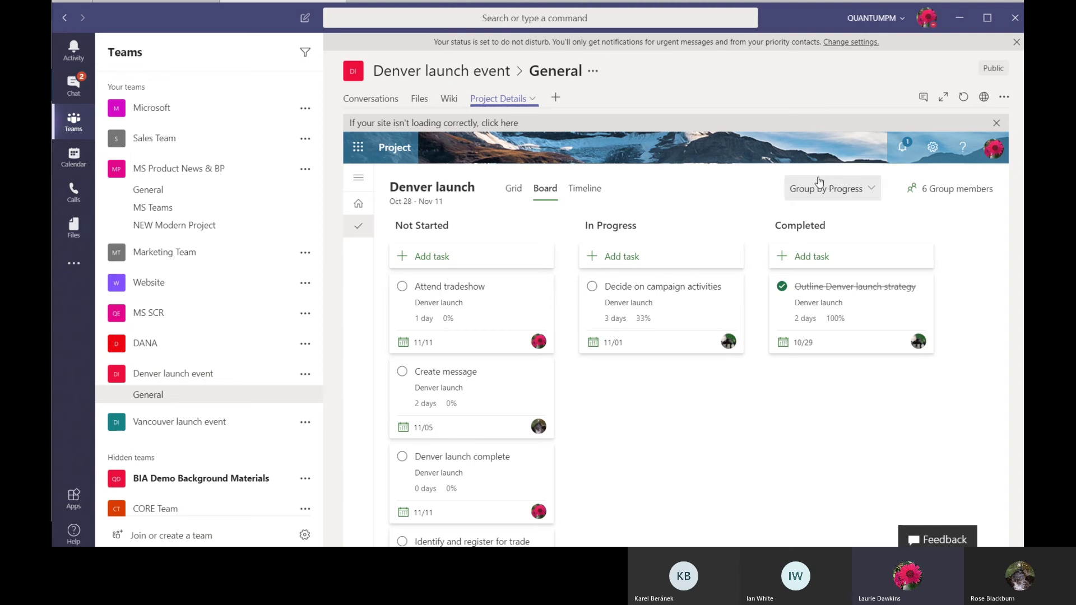
pyautogui.click(872, 195)
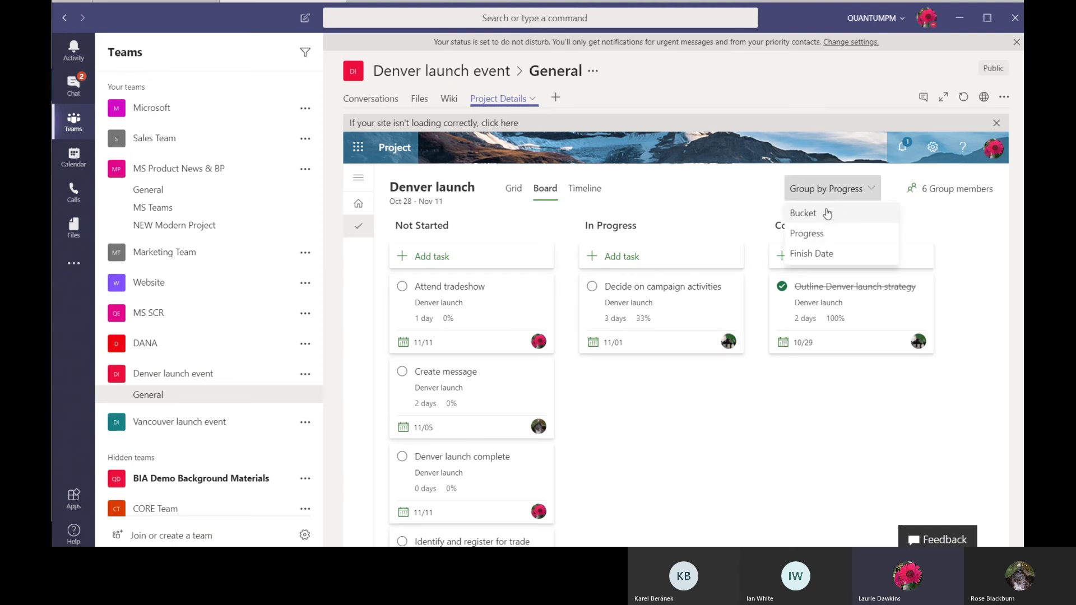
pyautogui.click(827, 211)
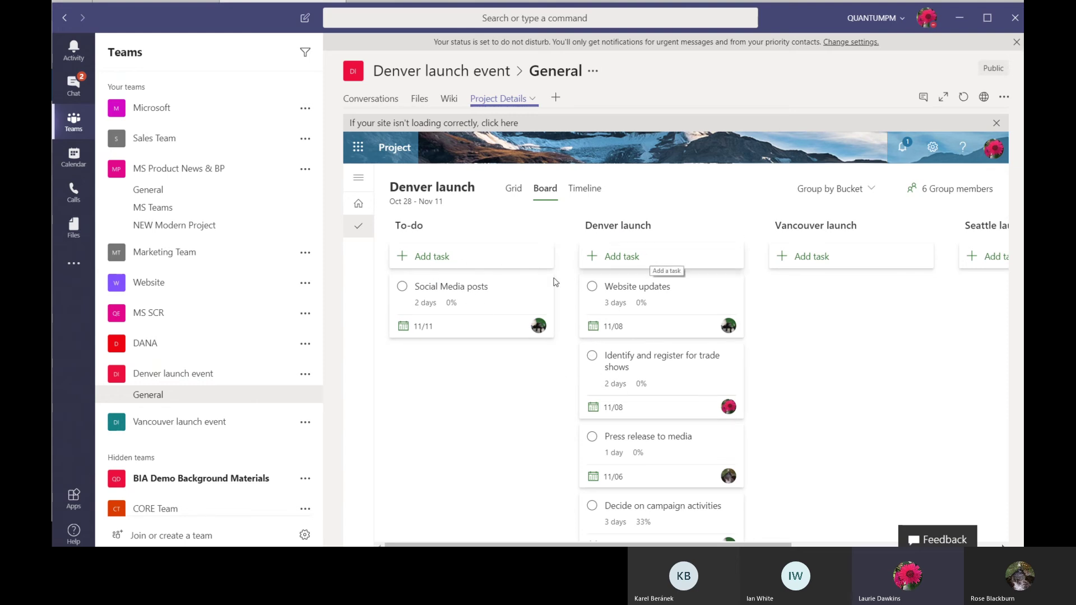
pyautogui.moveTo(498, 287); pyautogui.dragTo(667, 352)
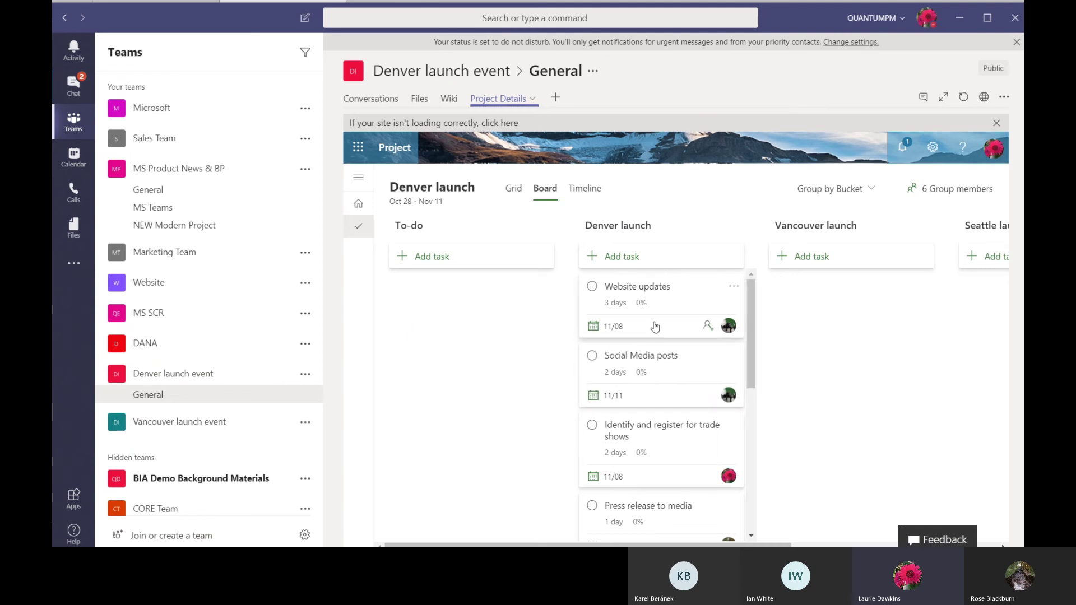
# Try moving the Website updates task to the Vancouver launch bucket and return it to the Denver launch bucket
pyautogui.moveTo(695, 307); pyautogui.dragTo(857, 305)
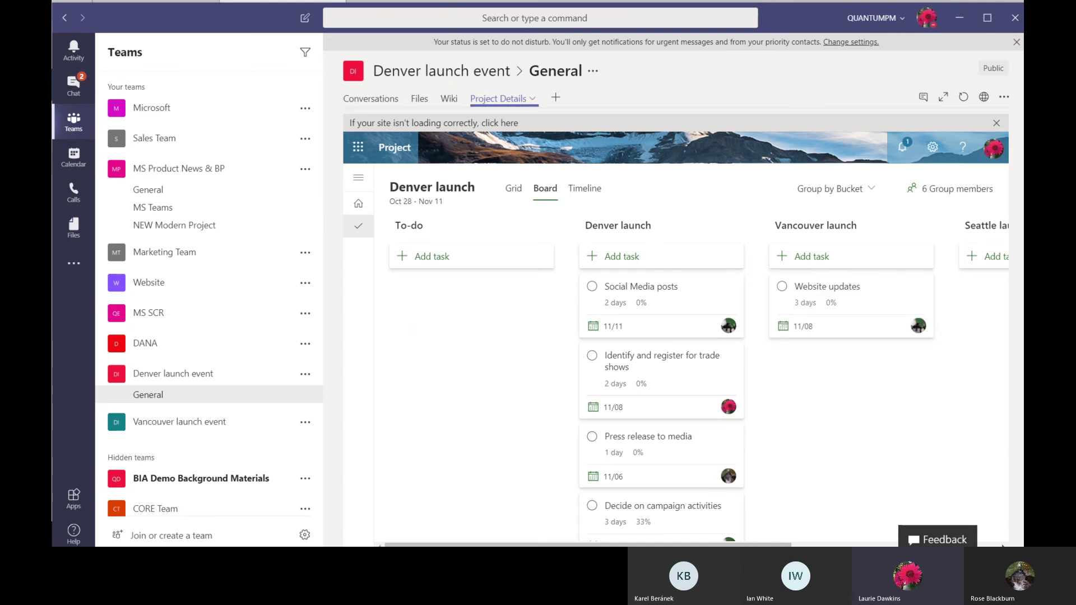
pyautogui.moveTo(885, 300); pyautogui.dragTo(696, 307)
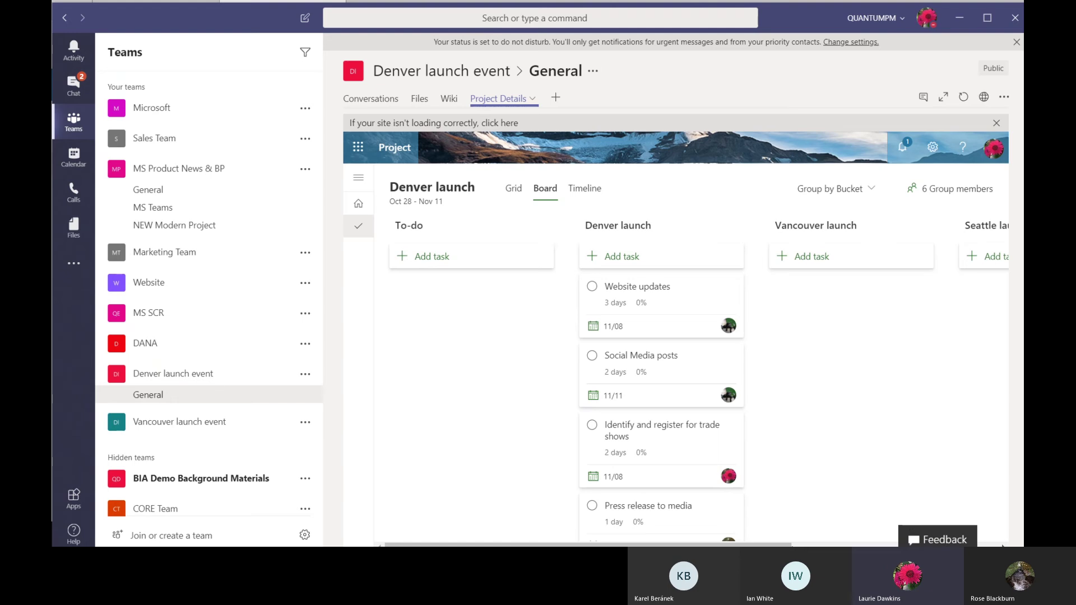
# Add a new bucket named Toronto Launch after the Seattle launch bucket on the board
pyautogui.moveTo(779, 545); pyautogui.dragTo(985, 545)
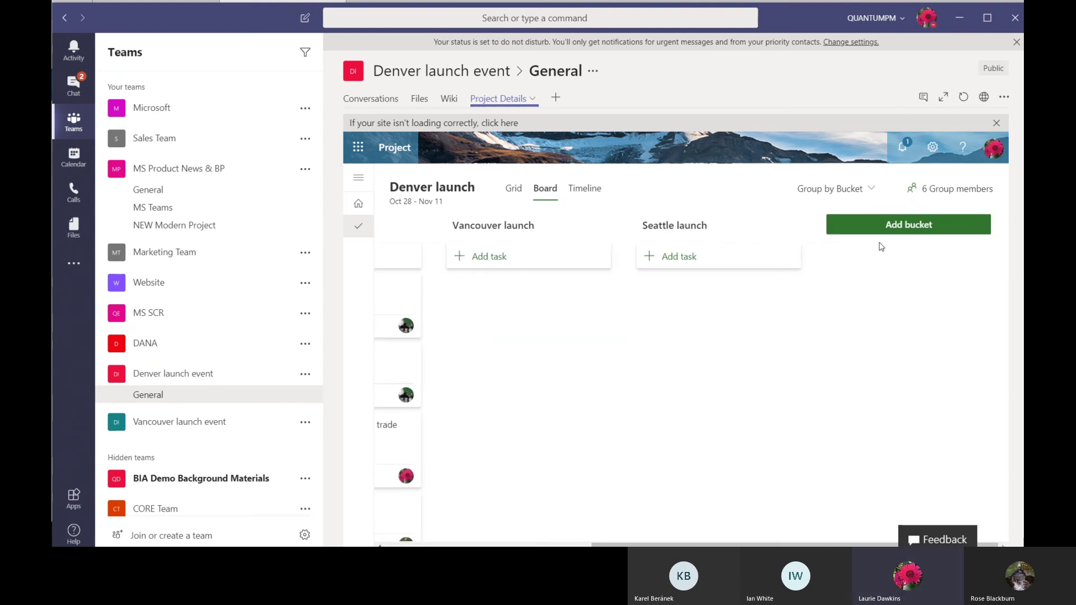
pyautogui.click(899, 225)
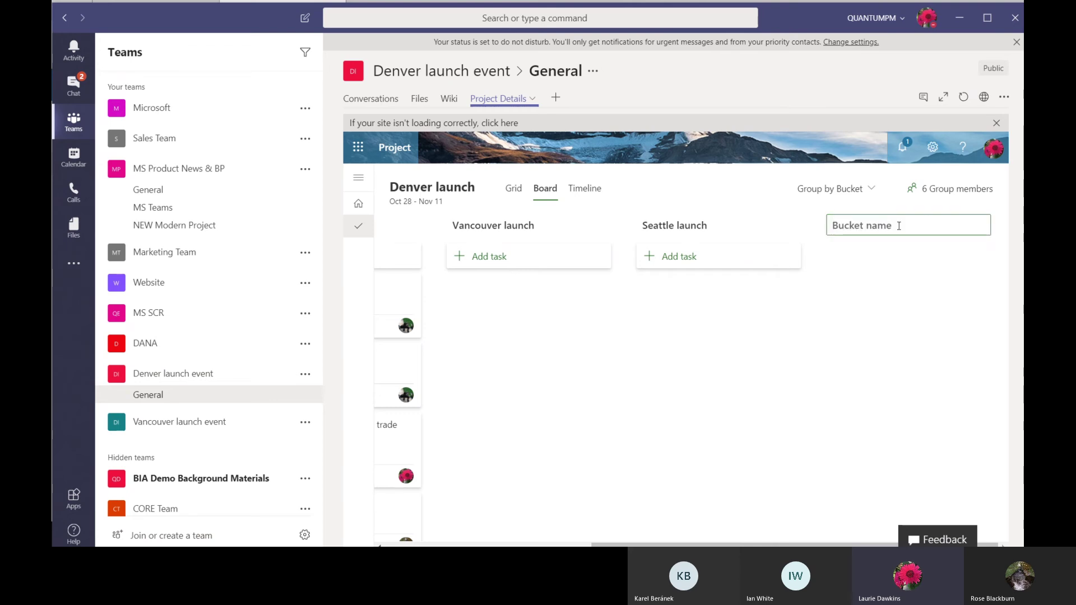
pyautogui.write('Toronoto Launcy')
pyautogui.press('BackSpace')
pyautogui.write('h')
pyautogui.click(872, 402)
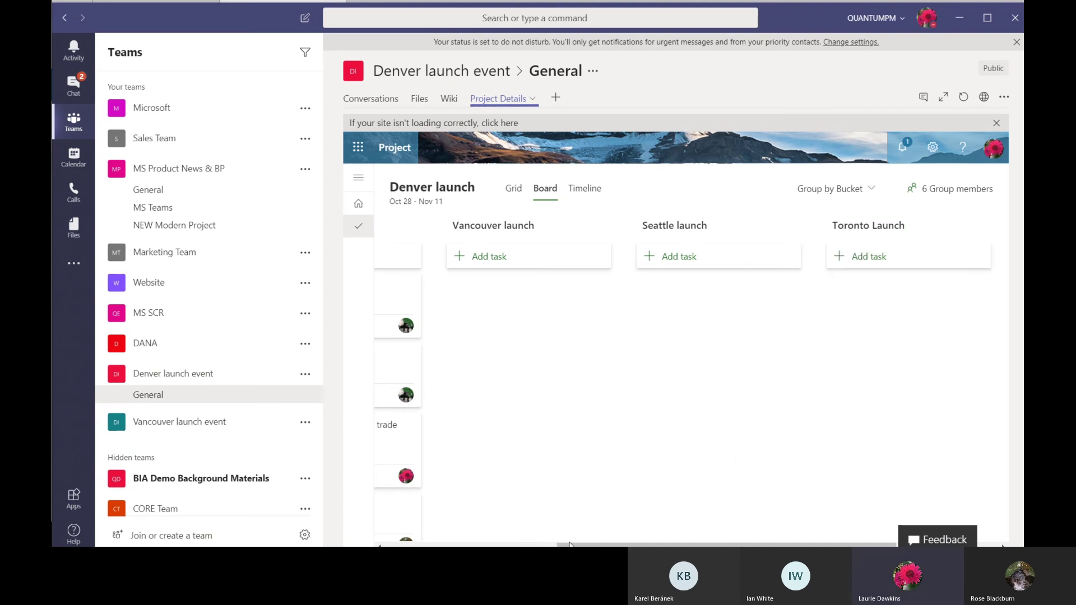
pyautogui.moveTo(571, 544); pyautogui.dragTo(404, 542)
pyautogui.hscroll(5, 411, 424)
# Examine the bucket options in the timeline details of the Decide on campaign activities task and return to the meeting view
pyautogui.click(586, 190)
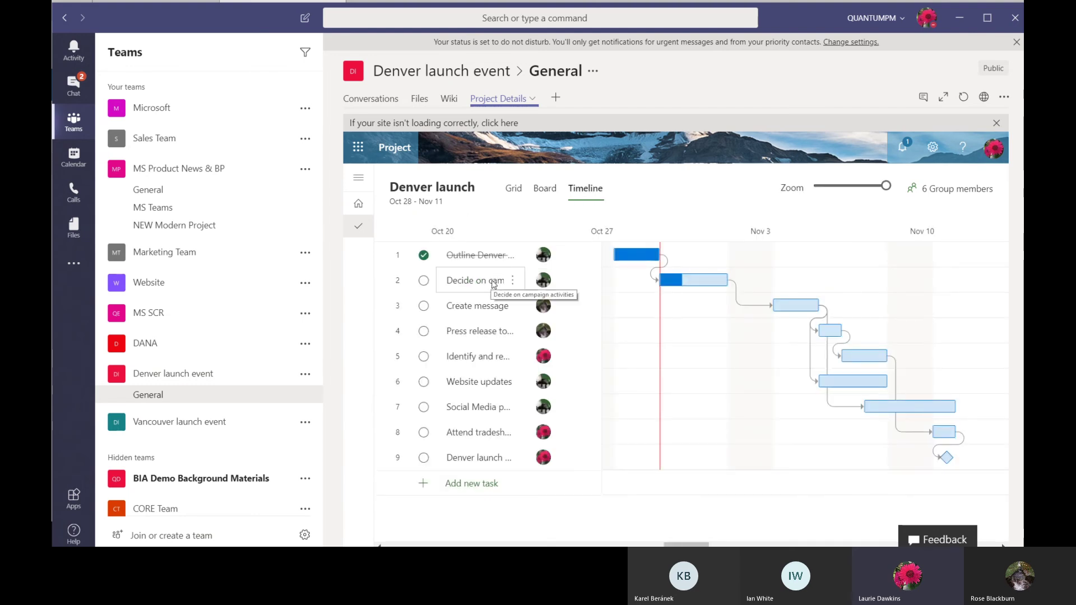
pyautogui.click(711, 280)
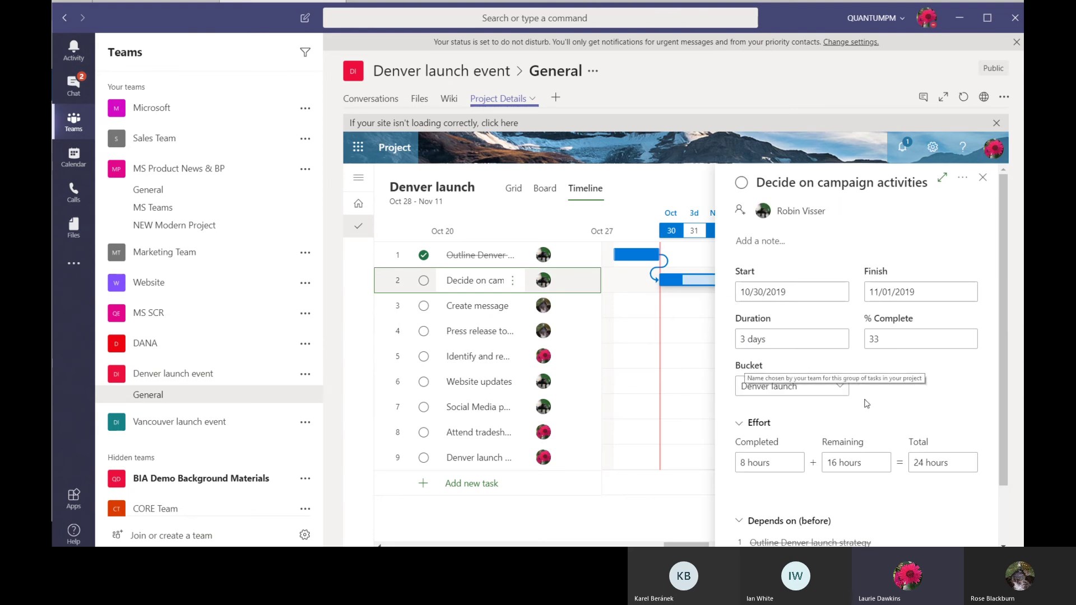
pyautogui.click(839, 386)
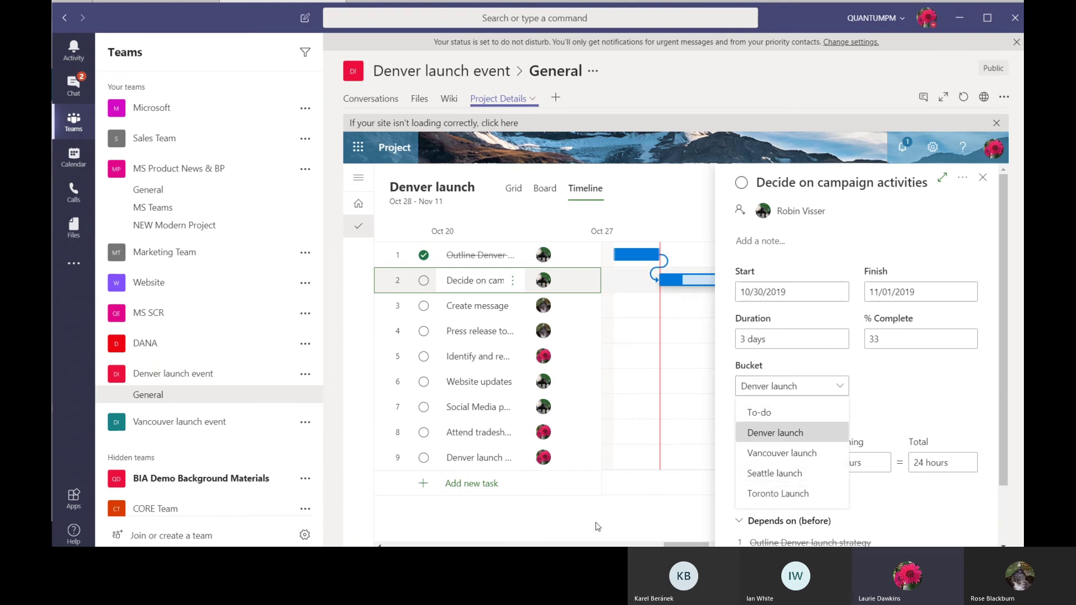
pyautogui.press('Escape')
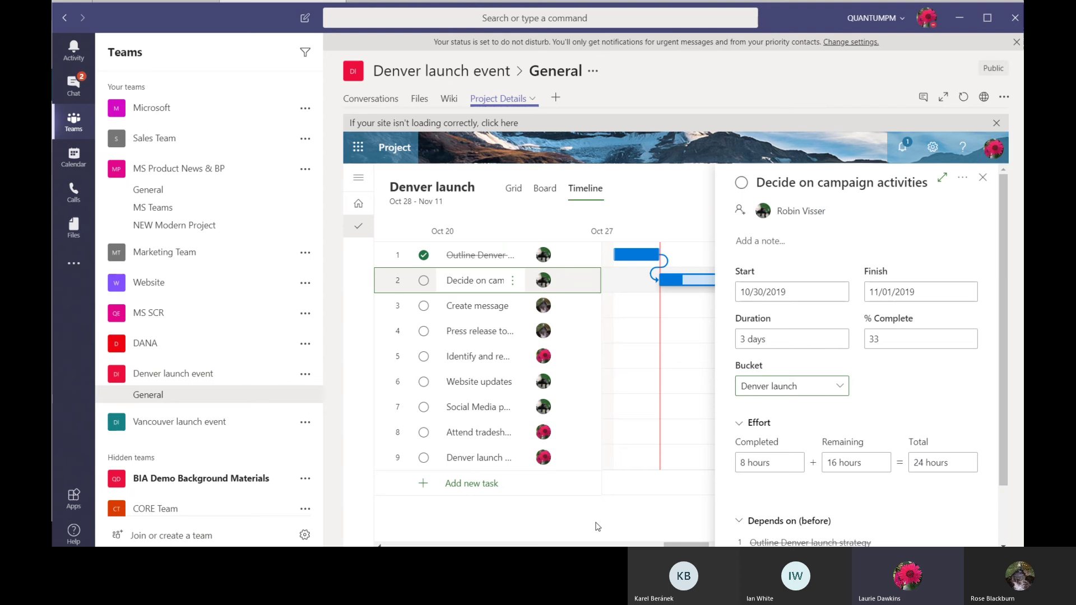
pyautogui.click(982, 180)
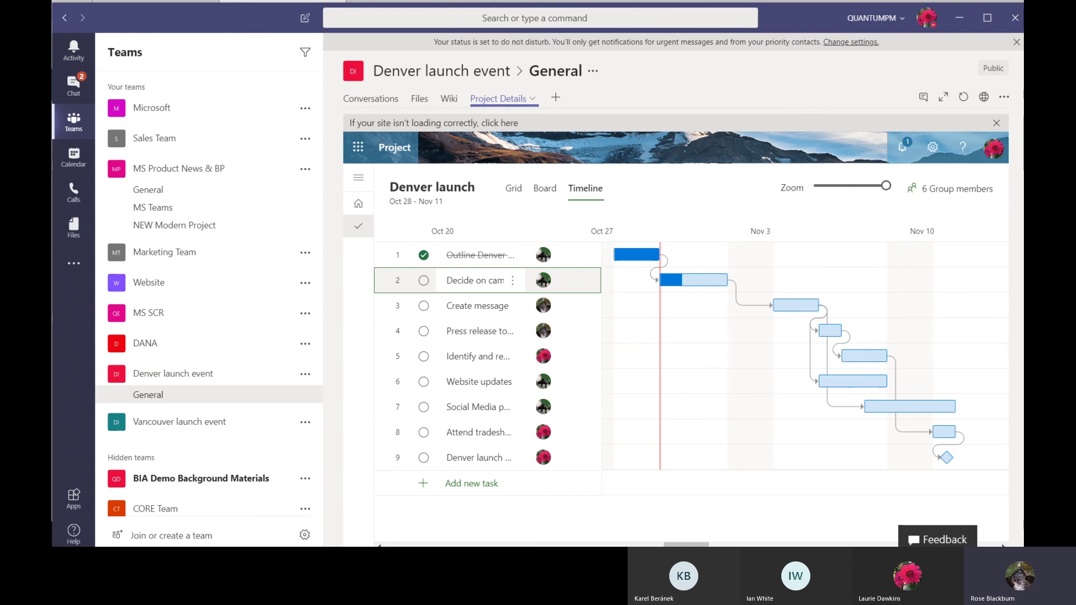
pyautogui.click(952, 476)
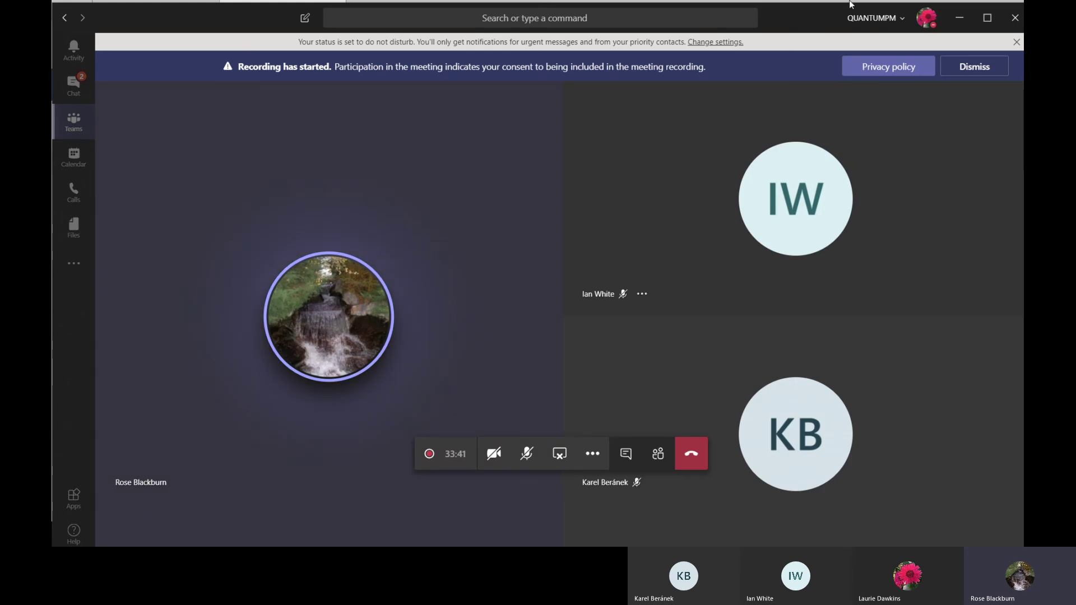